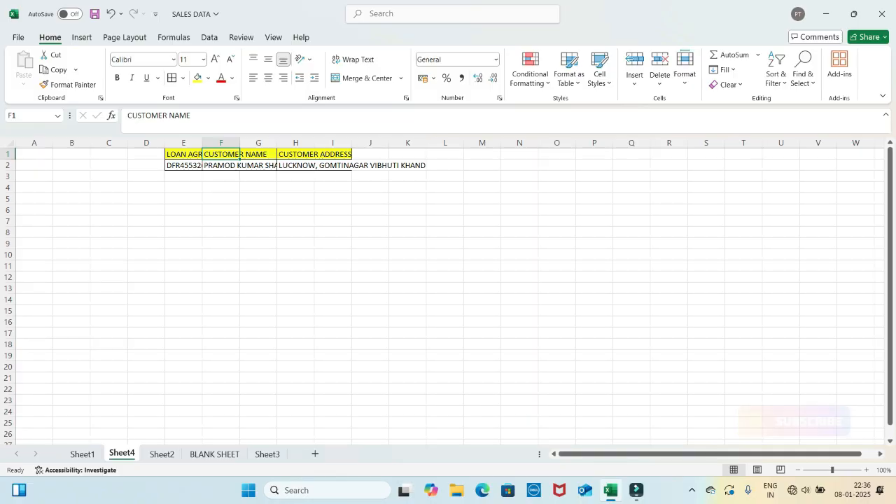
Step: Turn on text wrapping for columns E through I, which hold the loan agreement and customer details
click(315, 157)
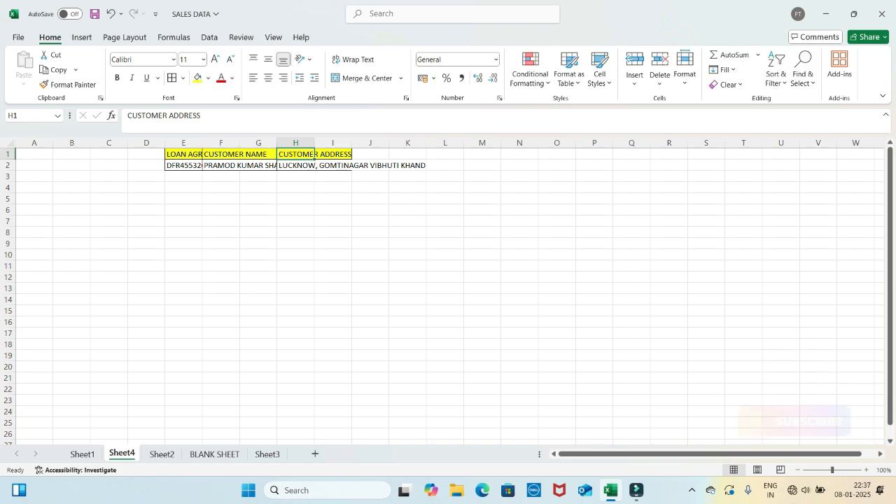
click(183, 143)
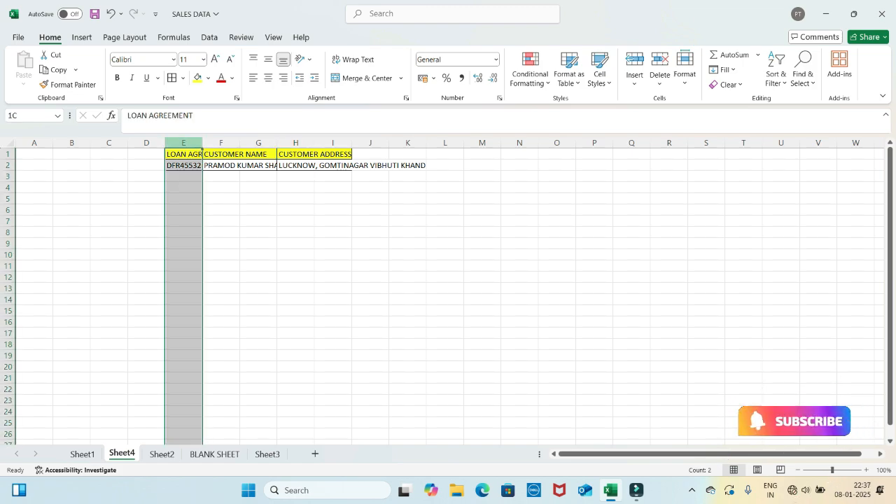
drag(183, 143, 334, 143)
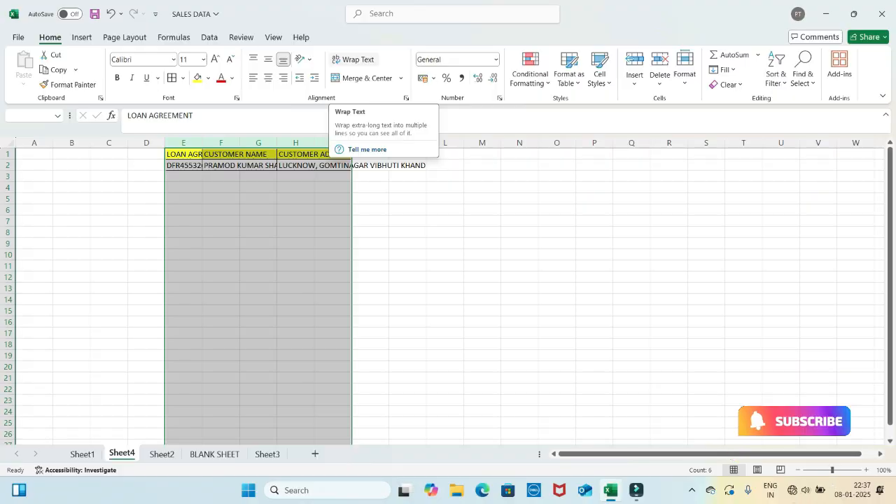
click(355, 59)
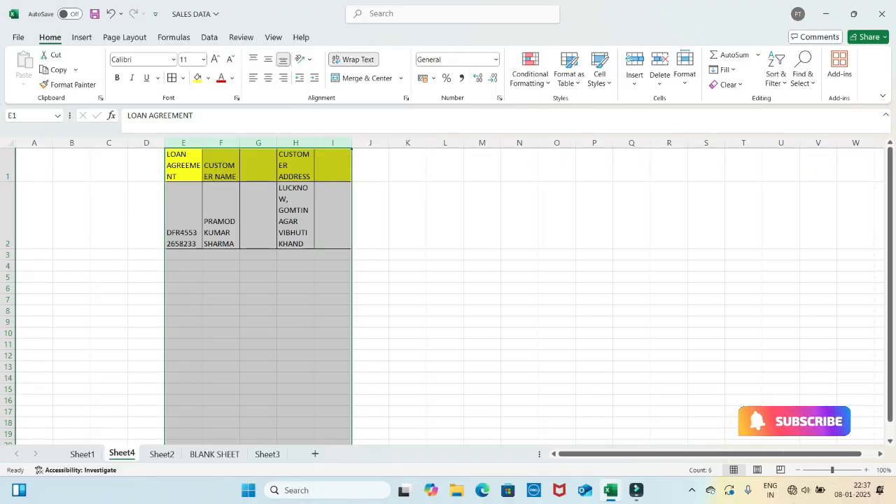
Step: Align the contents of cells E1:I2 to the middle vertically and center them horizontally
click(184, 165)
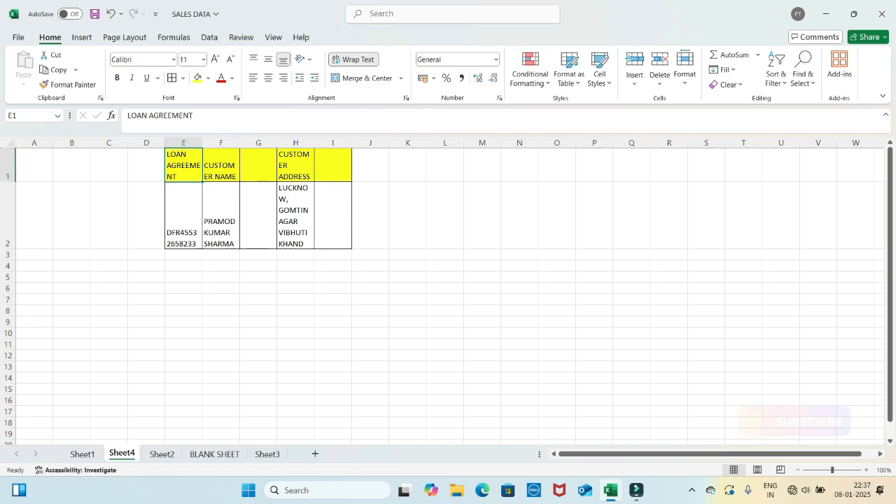
click(184, 215)
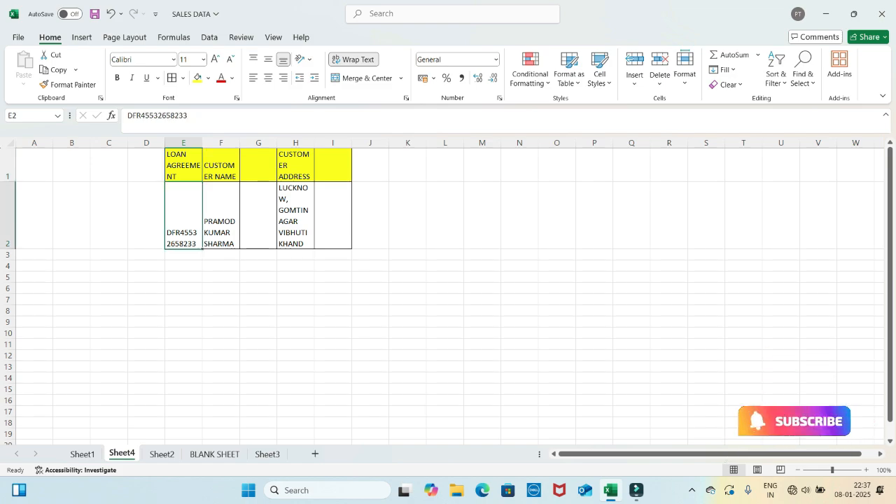
click(183, 166)
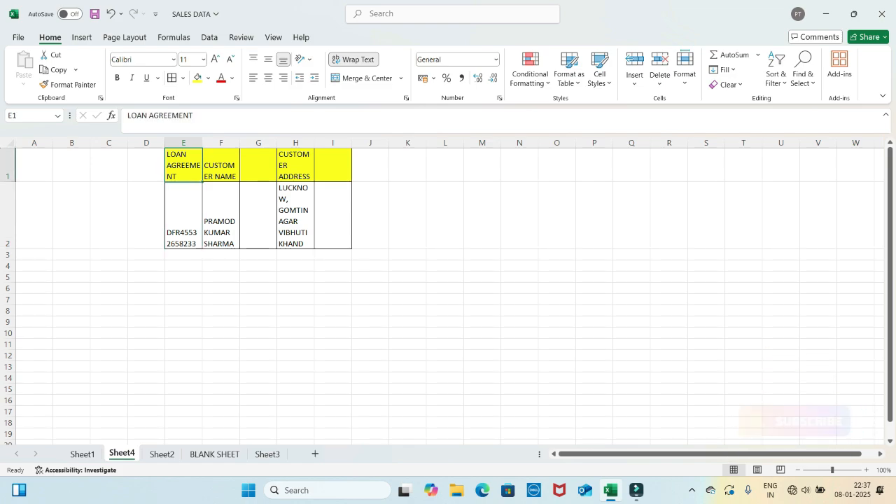
key(shift+Right)
key(shift+Right)
key(shift+Right)
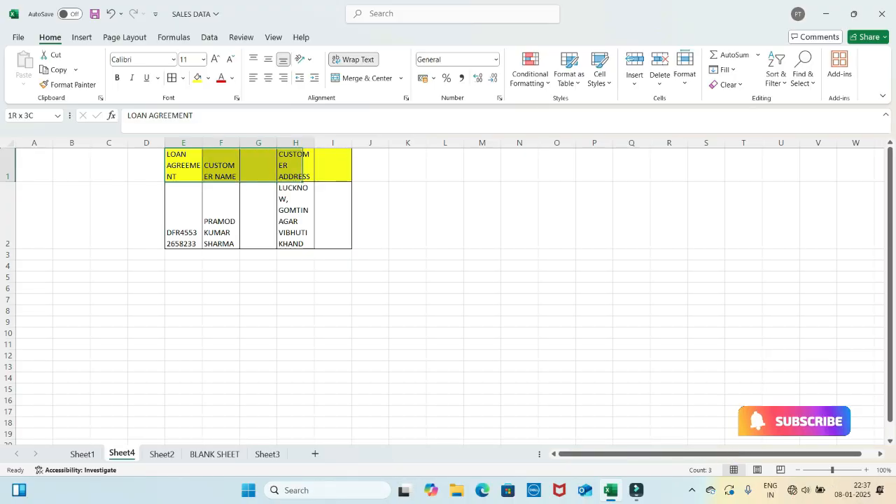
key(shift+Right)
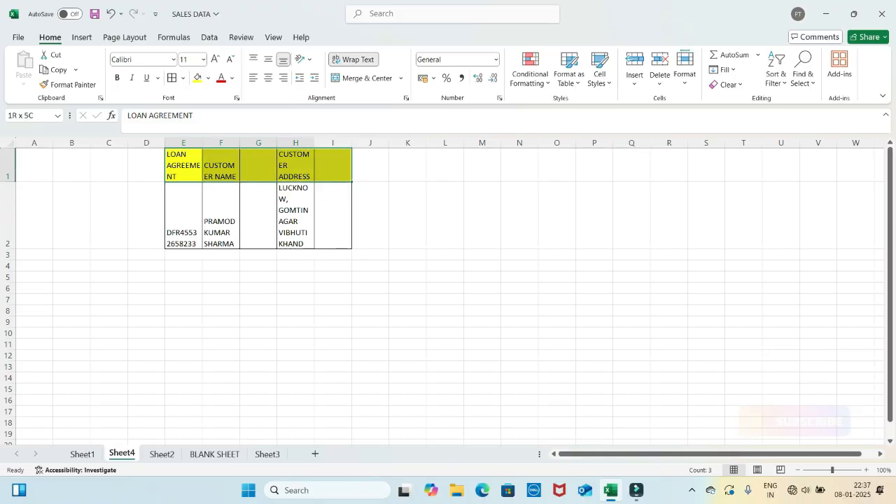
key(shift+Down)
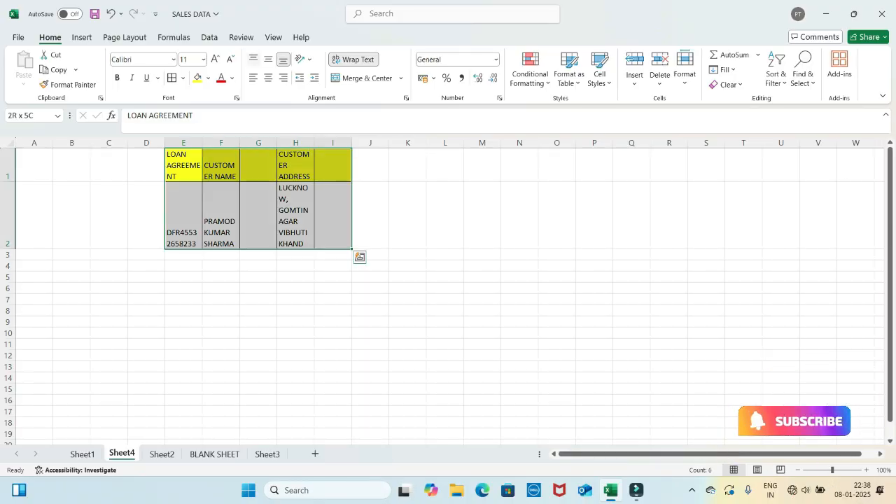
click(268, 59)
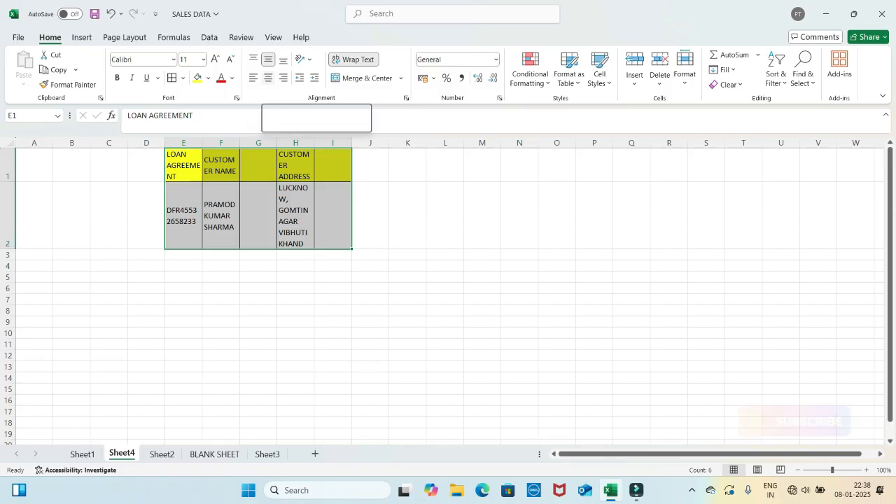
click(269, 78)
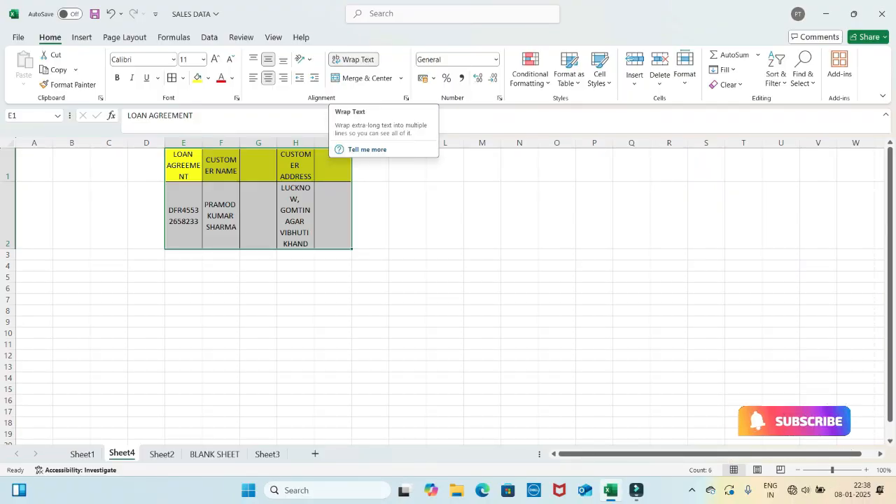
Step: Switch text wrapping off and back on twice for cells E1:I2 to compare both layouts
click(354, 59)
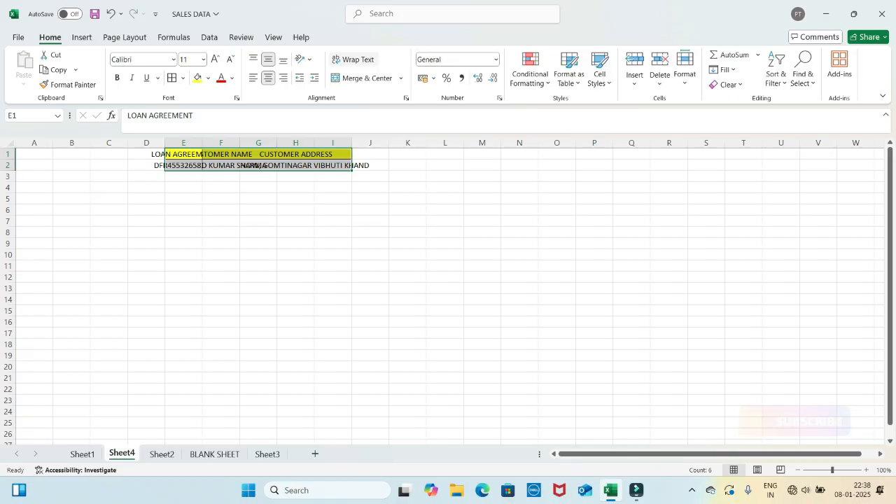
click(353, 60)
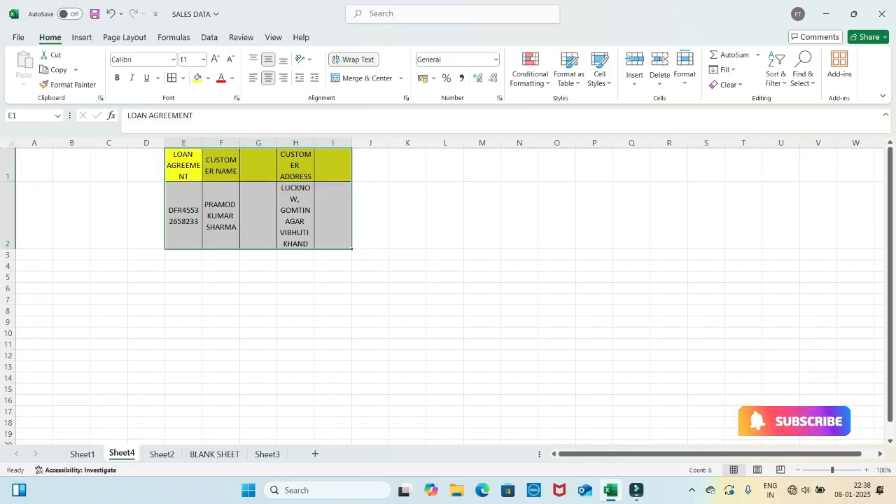
click(354, 59)
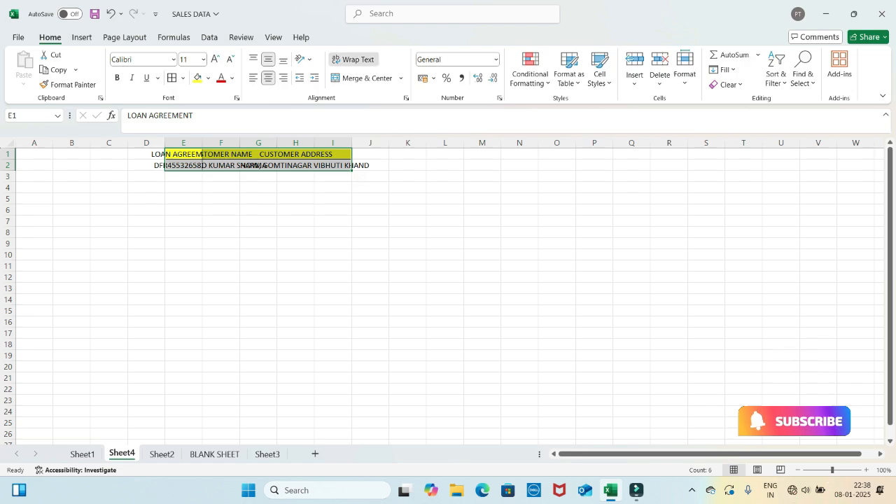
click(353, 60)
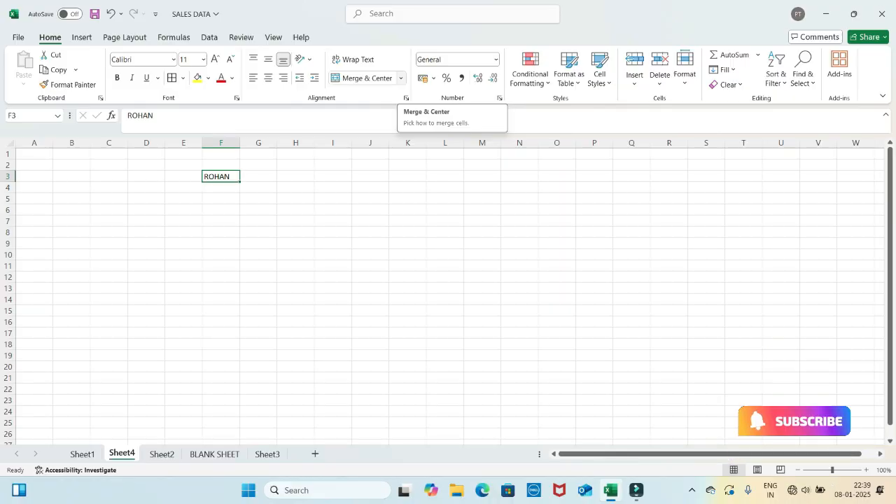
Step: Merge cells F3:I5 into one cell with its name centered, using Merge & Center
click(401, 78)
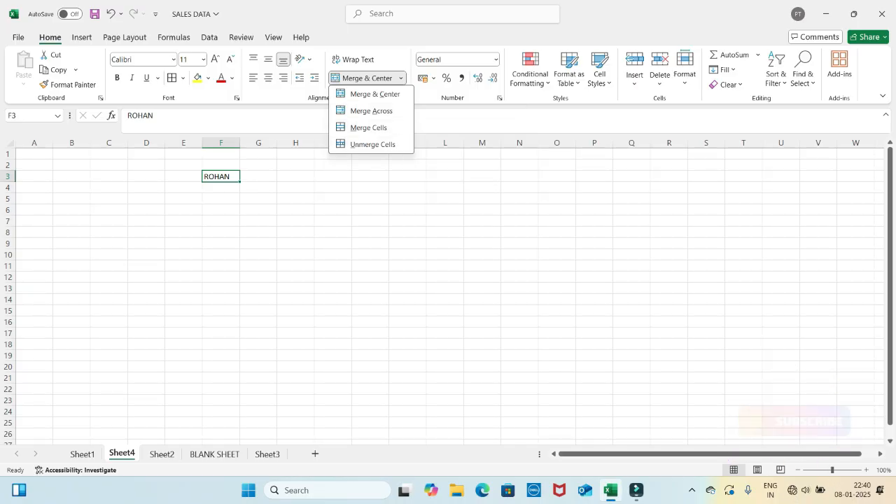
key(Escape)
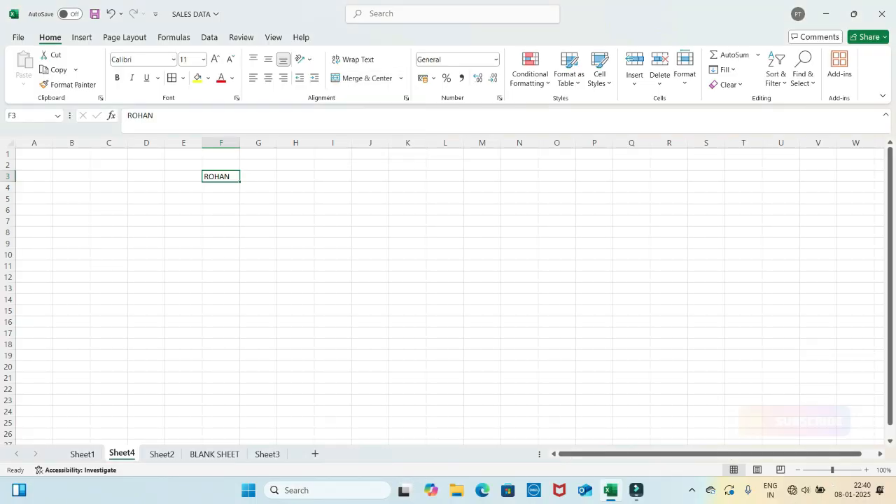
key(shift+Right)
key(shift+Right)
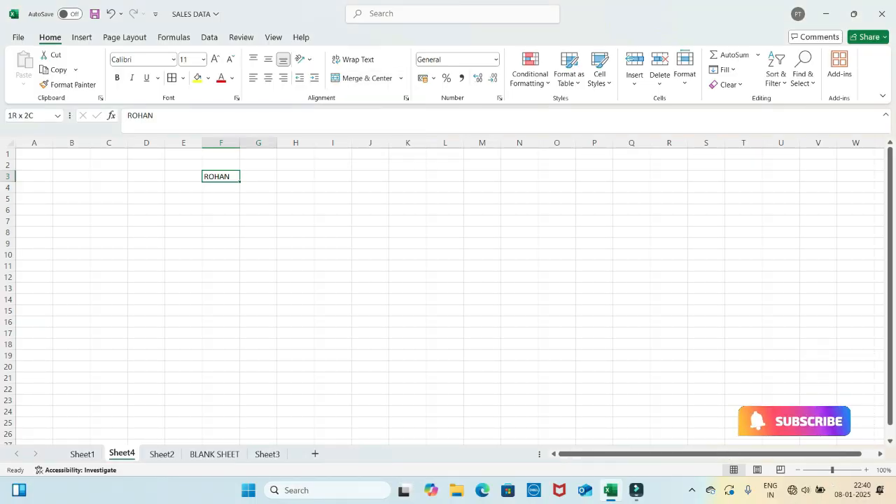
key(shift+Right)
key(shift+Down)
key(shift+Down)
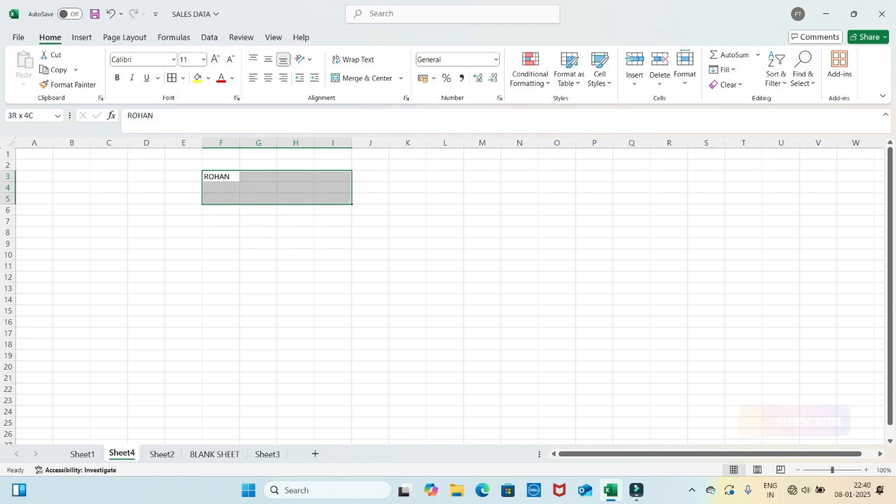
key(alt+h)
key(m)
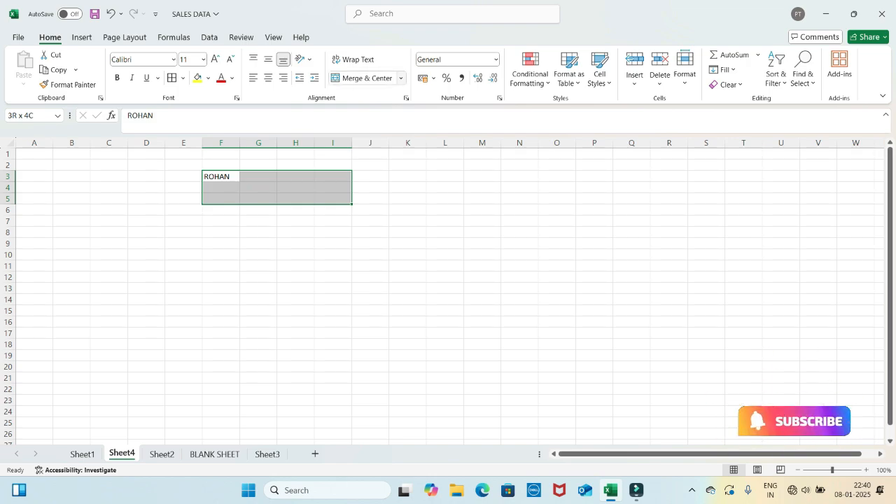
key(c)
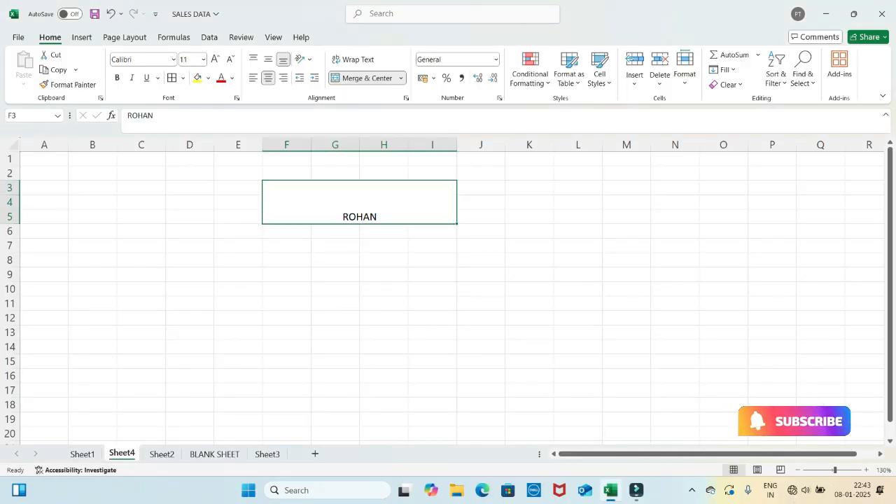
click(481, 173)
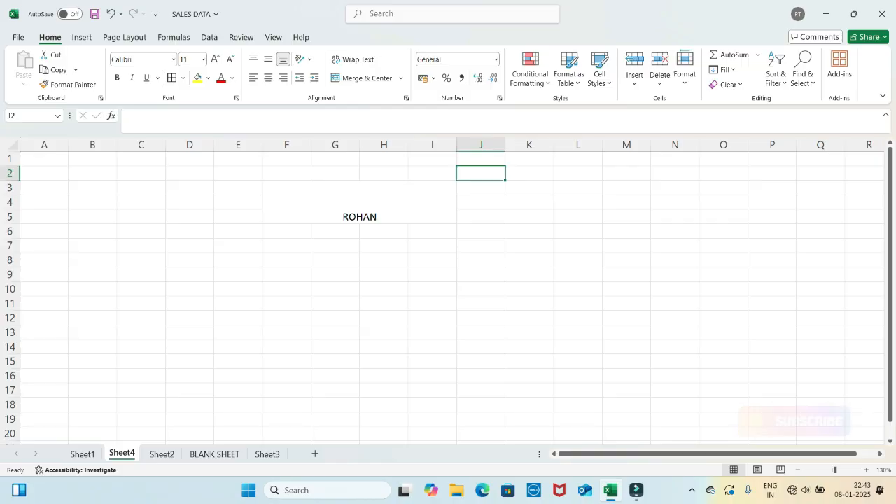
click(360, 202)
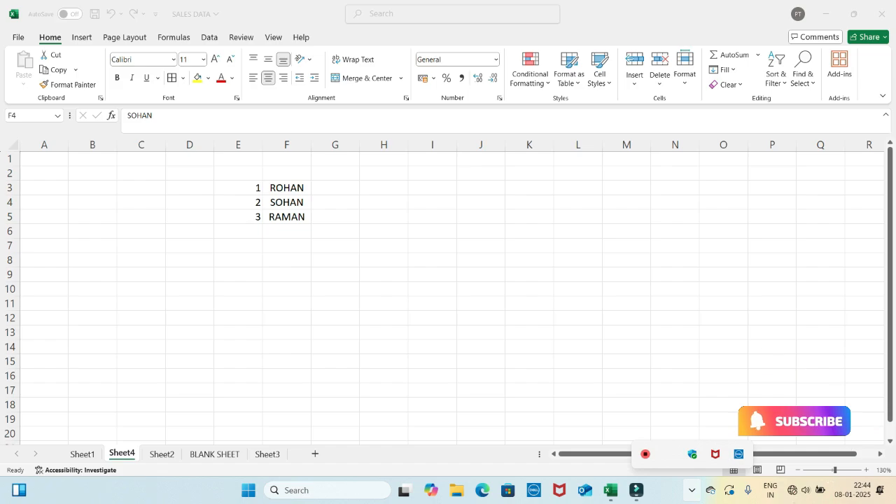
Step: Merge the cells of each row in F3:H5 separately with Merge Across, keeping the three names on their own rows
click(401, 79)
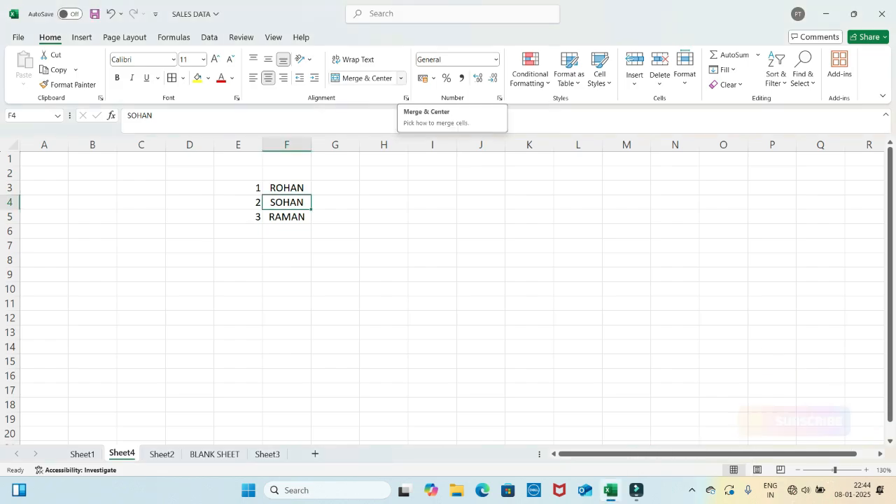
click(402, 78)
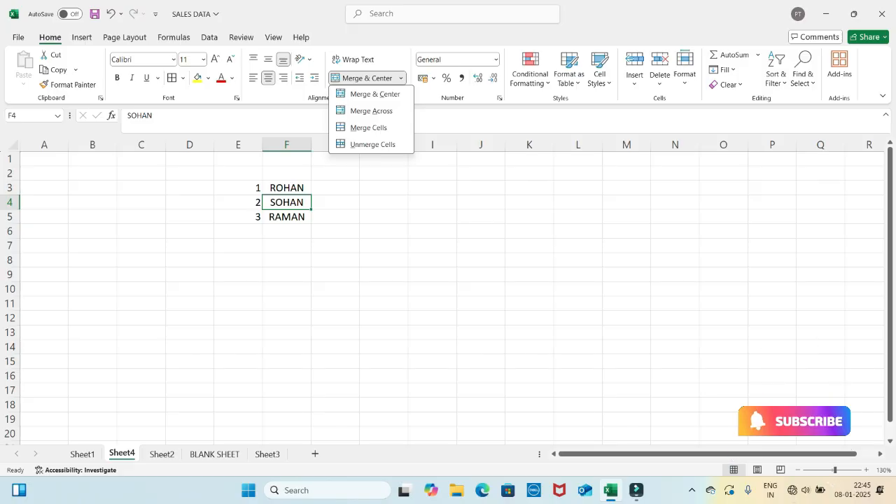
key(Escape)
click(286, 188)
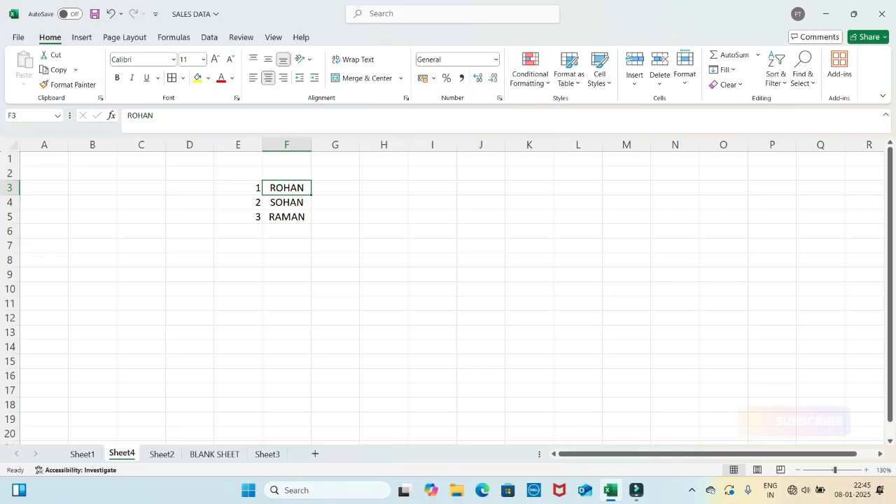
key(shift+Right)
key(shift+Right)
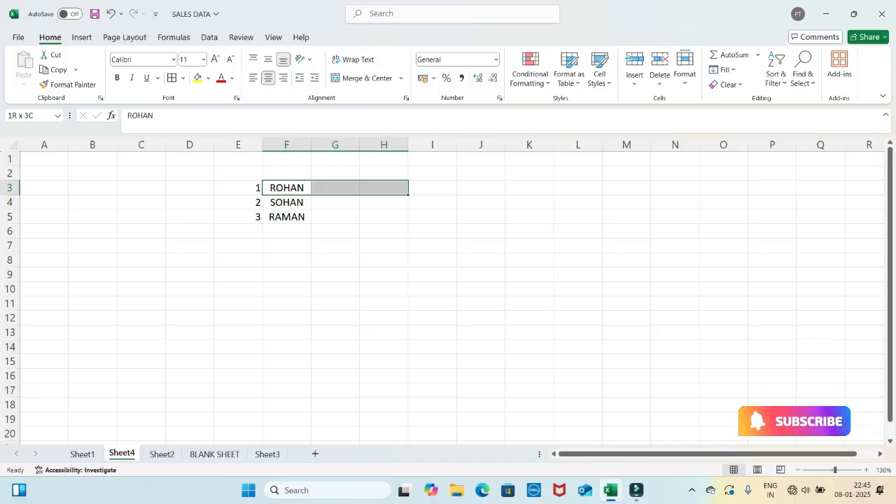
key(shift+Down)
key(shift+Down)
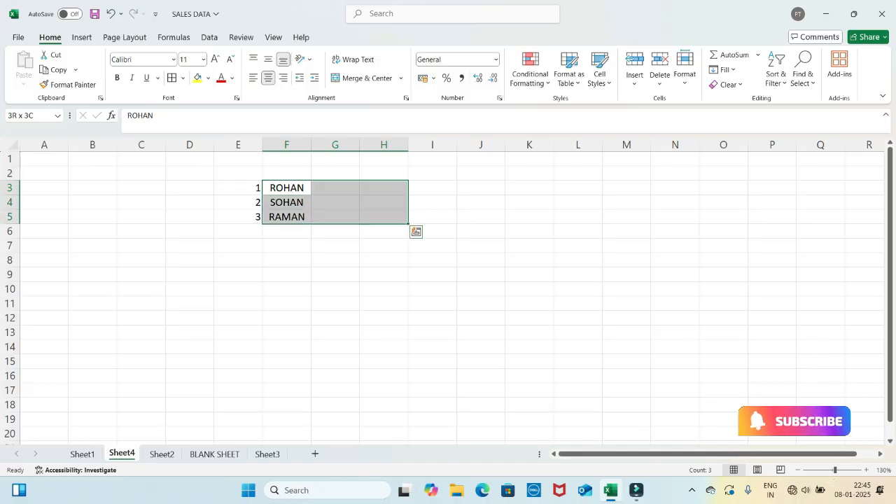
click(402, 79)
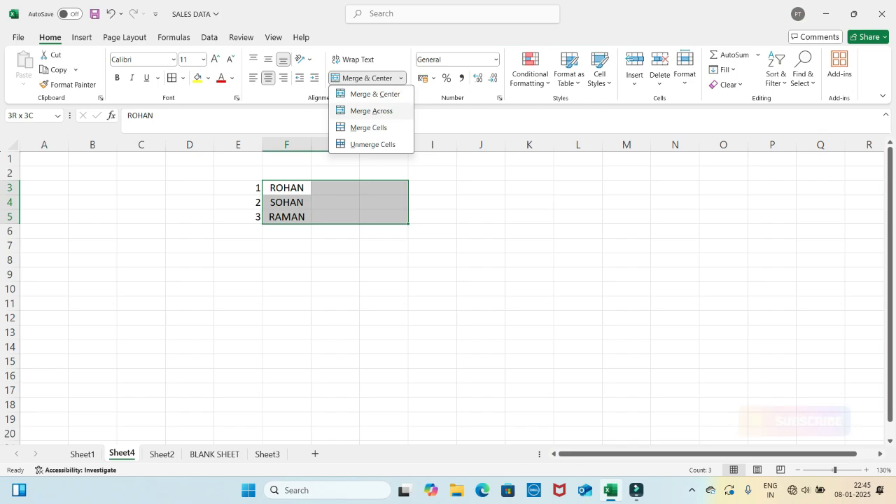
click(371, 111)
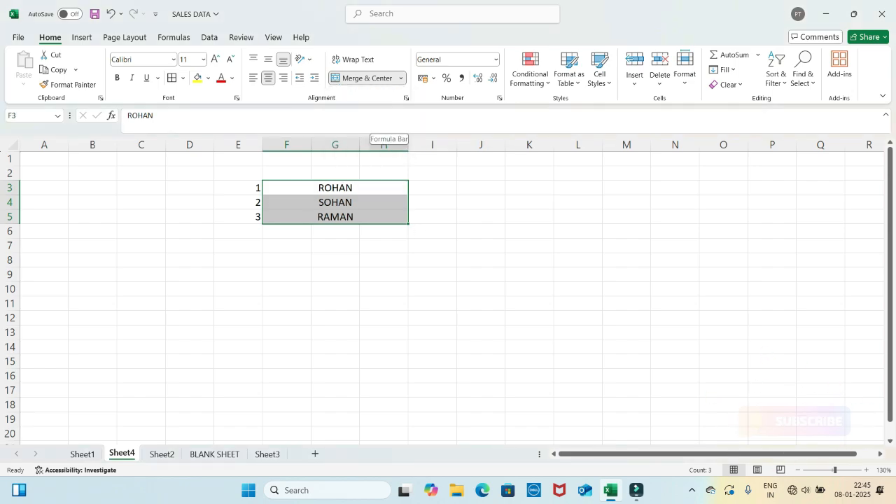
click(335, 187)
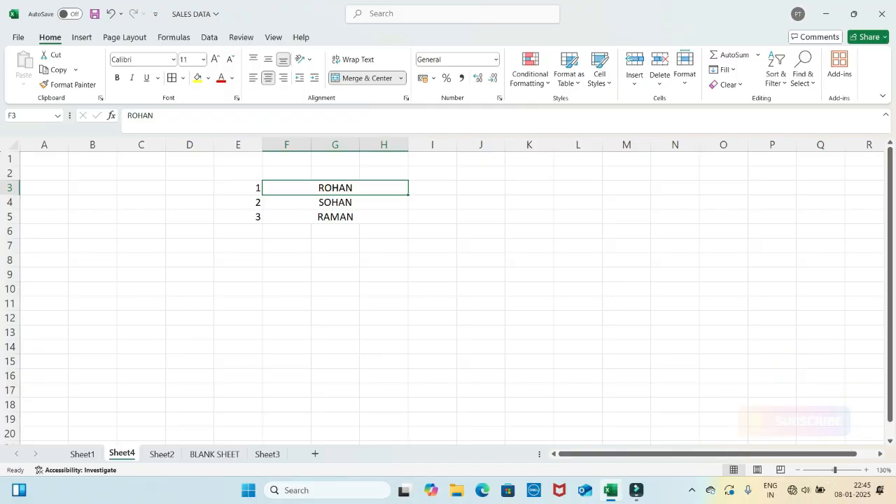
click(335, 203)
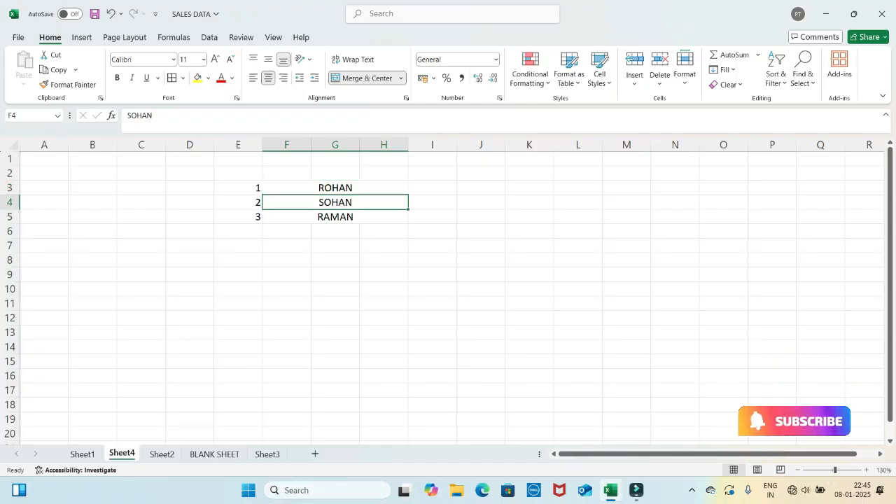
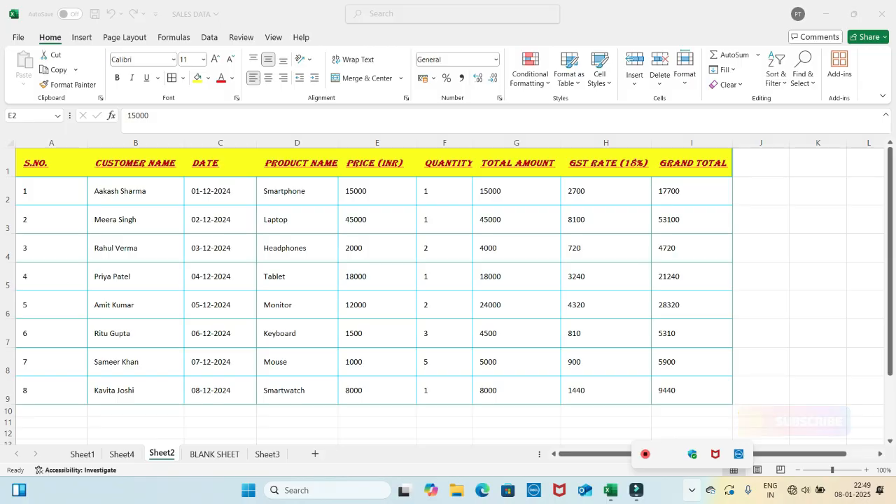
Step: Format the prices in E2:E9 with the English (India) rupee accounting format and center them horizontally
click(377, 191)
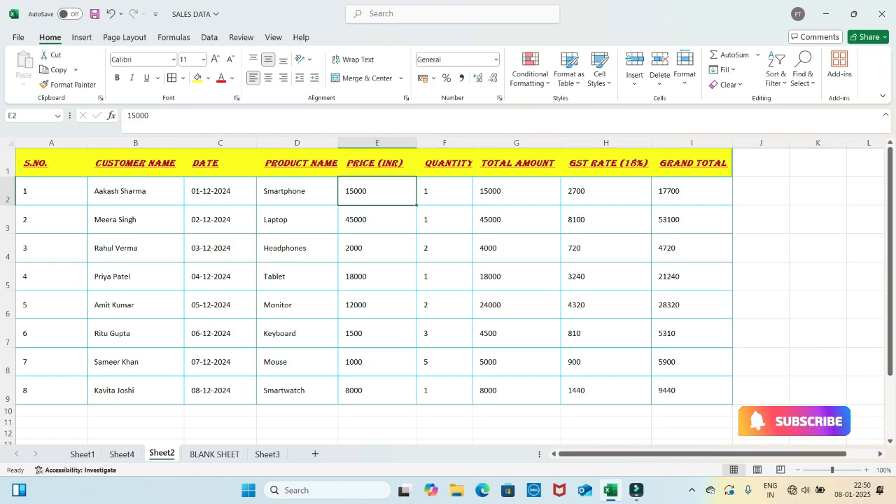
key(ctrl+shift+Down)
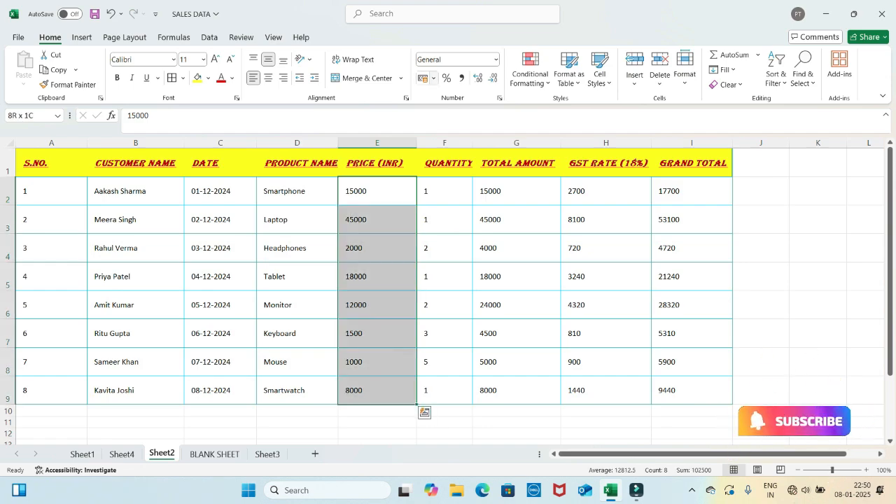
click(434, 77)
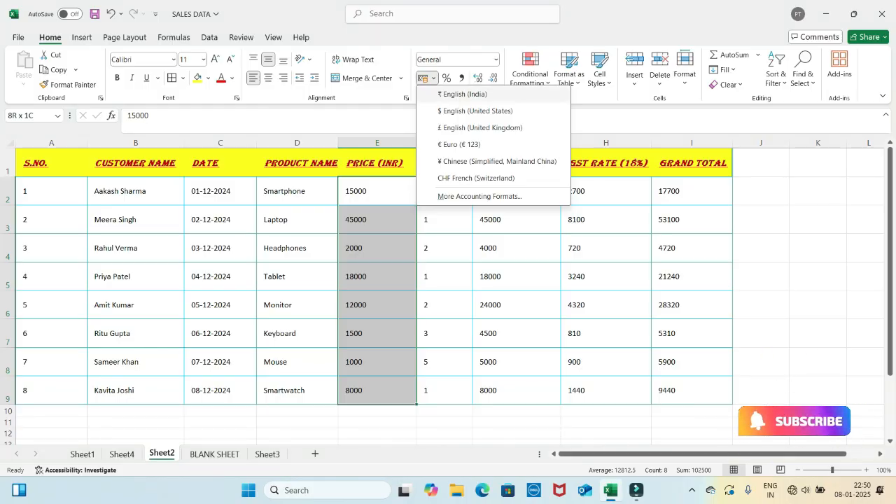
click(462, 94)
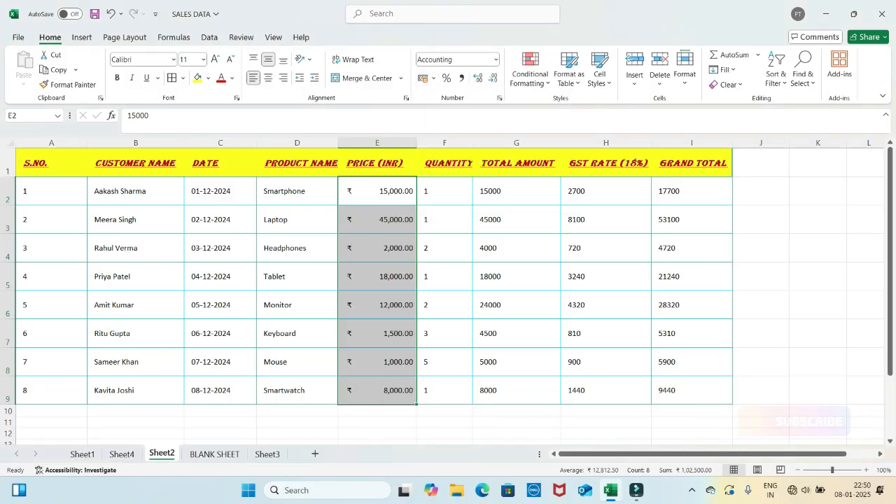
click(268, 78)
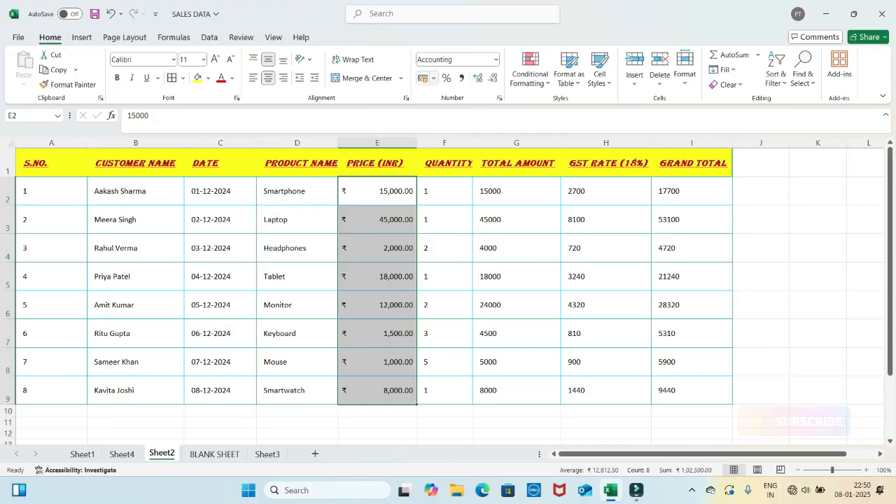
Step: Switch the prices in E2:E9 to the US dollar accounting format, followed by the UK pound format
click(434, 78)
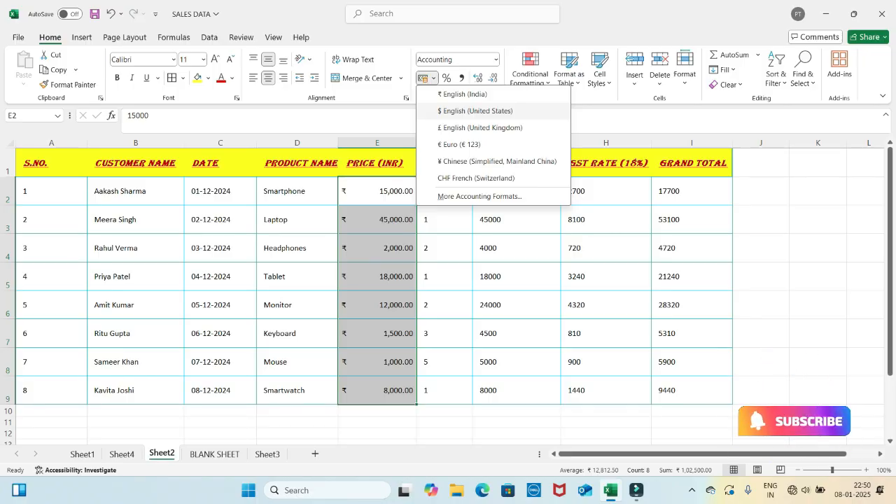
click(474, 111)
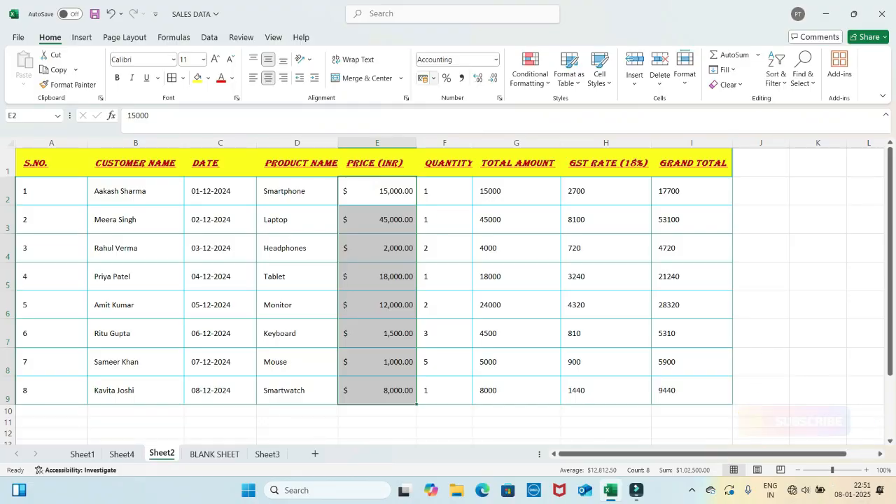
click(433, 78)
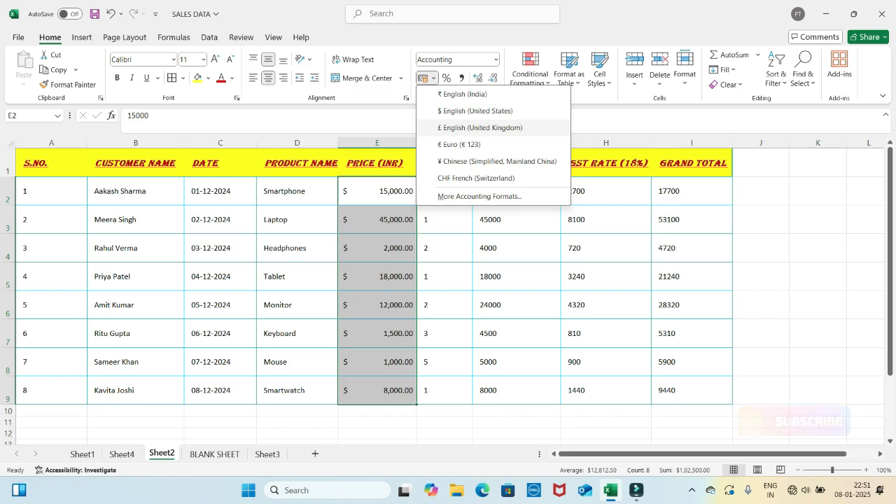
click(480, 127)
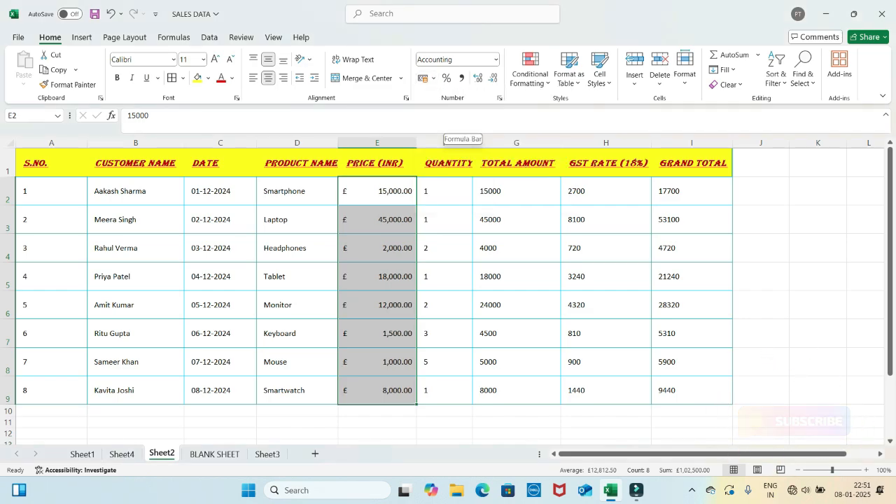
Step: Switch the prices in E2:E9 to the Euro (€ 123) accounting format, followed by the Chinese (Simplified, Mainland China) format
click(433, 77)
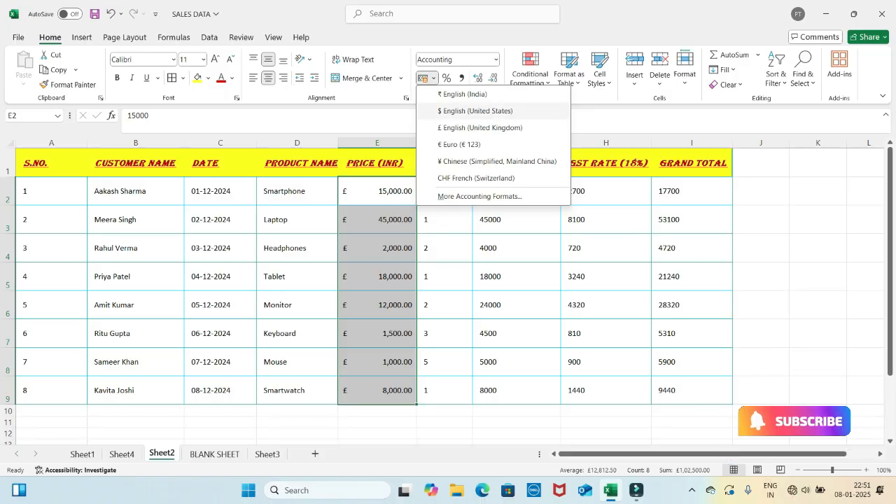
click(459, 145)
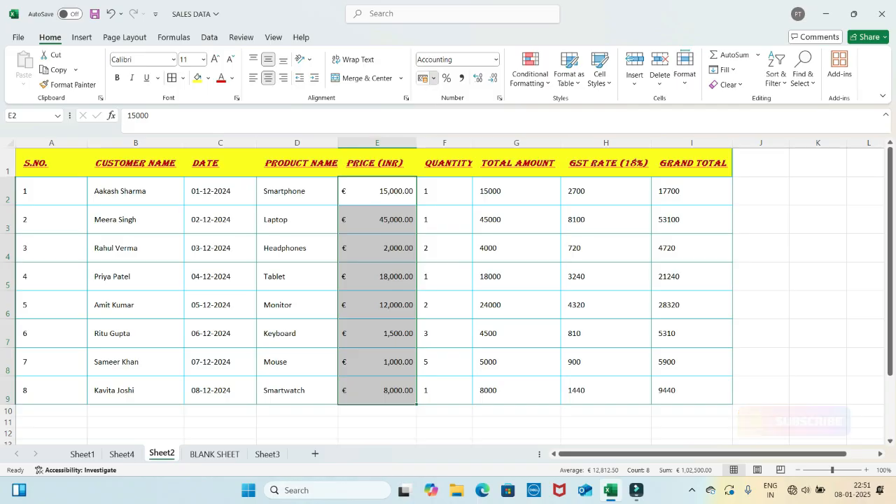
click(433, 78)
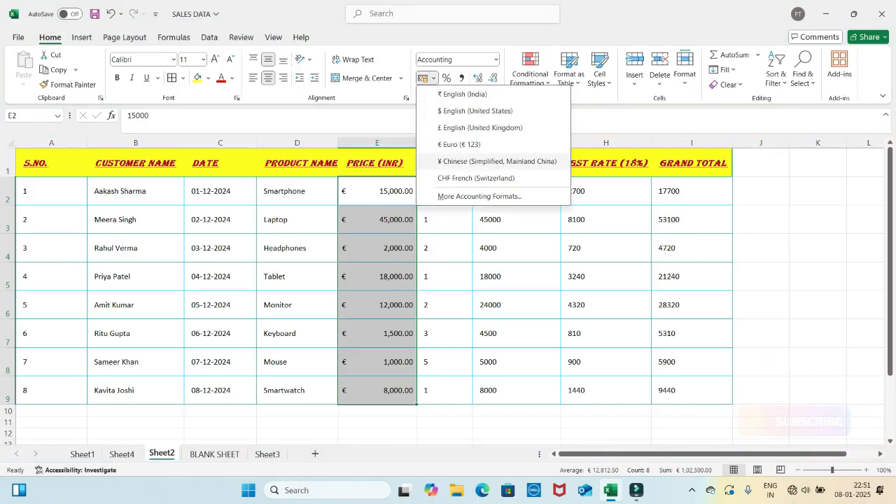
click(498, 162)
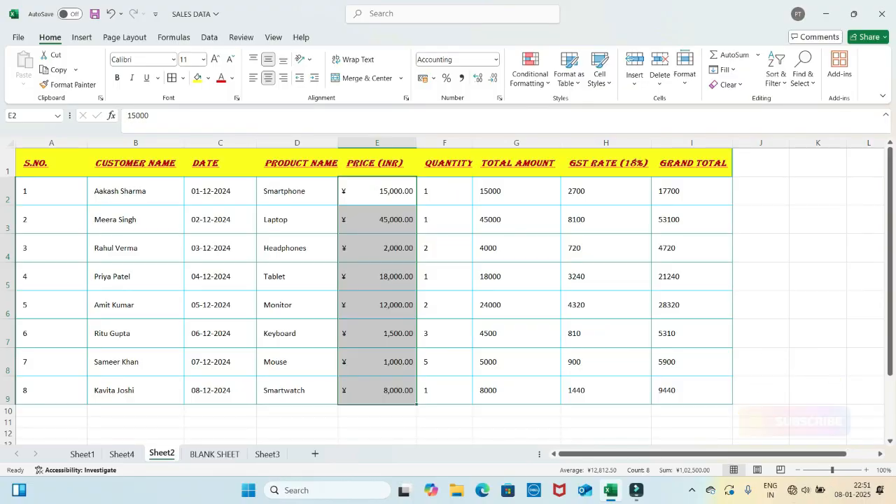
Step: Reset the prices in E2:E9 to the General format and apply Comma Style for a thousands separator
click(433, 77)
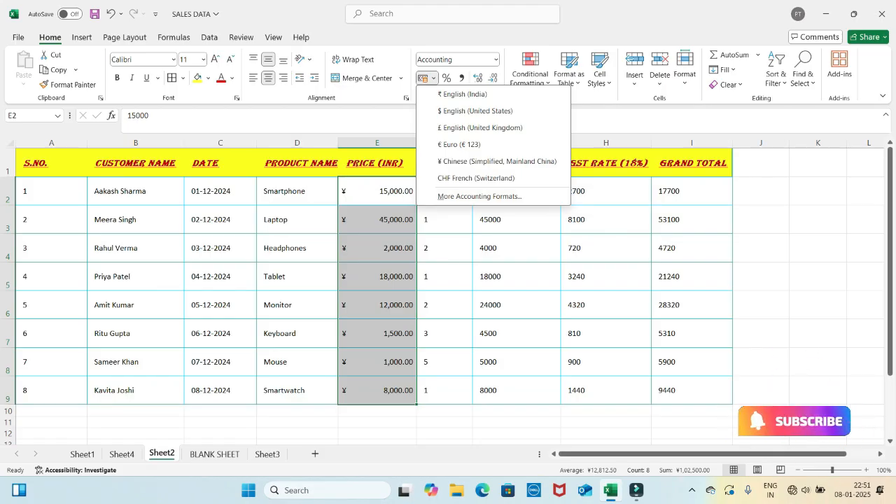
click(496, 59)
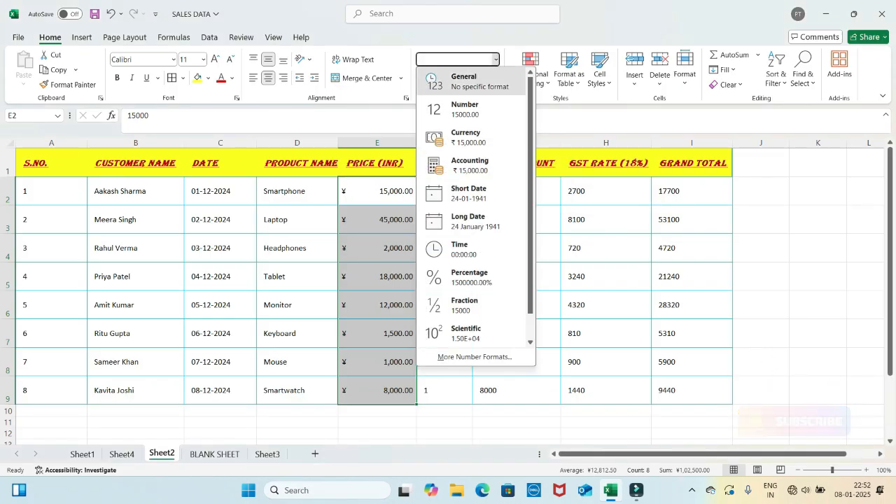
click(476, 79)
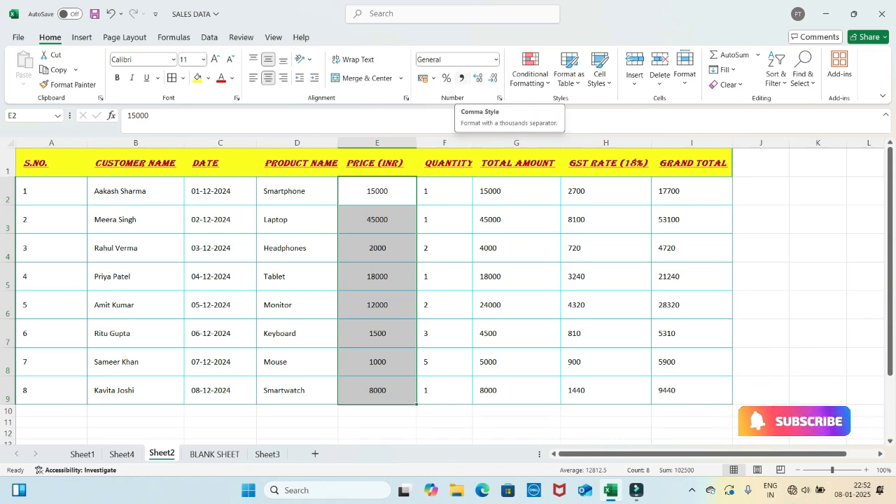
click(461, 77)
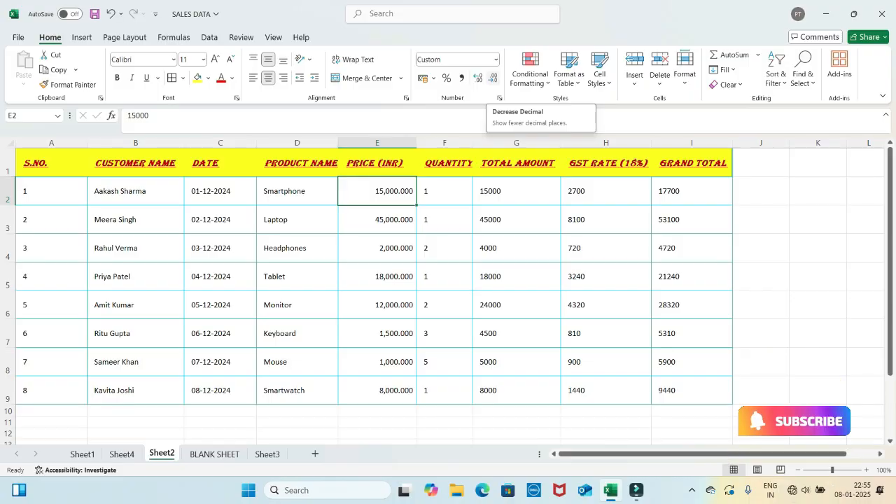
Step: Increase the decimal places of the prices in E2:E9 to five
key(ctrl+shift+Down)
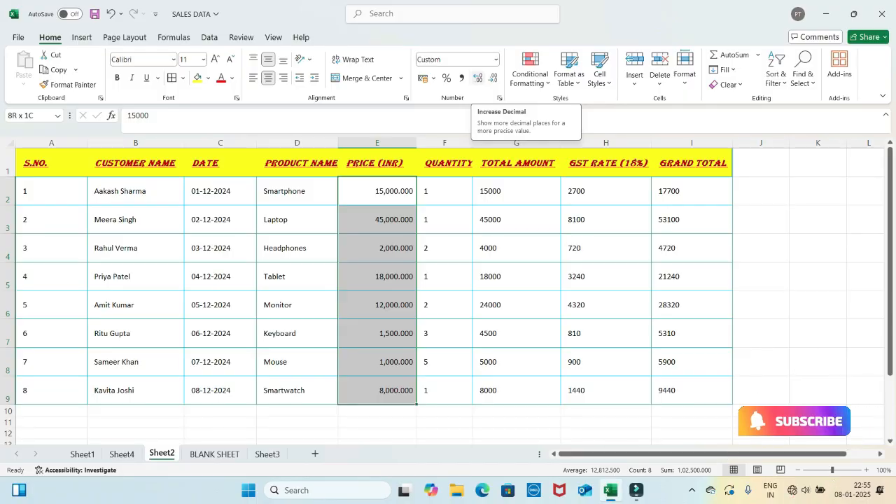
click(478, 78)
click(478, 77)
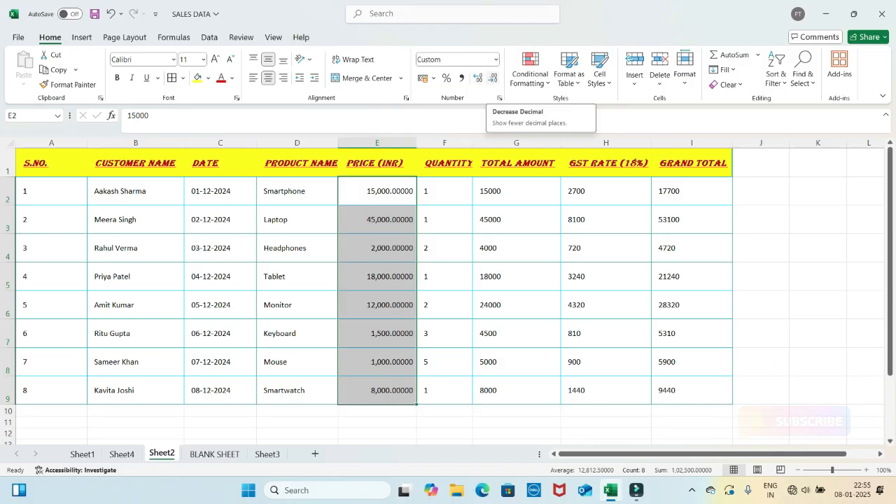
Step: Decrease the decimals of the prices in E2:E9 step by step to none, and raise them back to two places
click(494, 78)
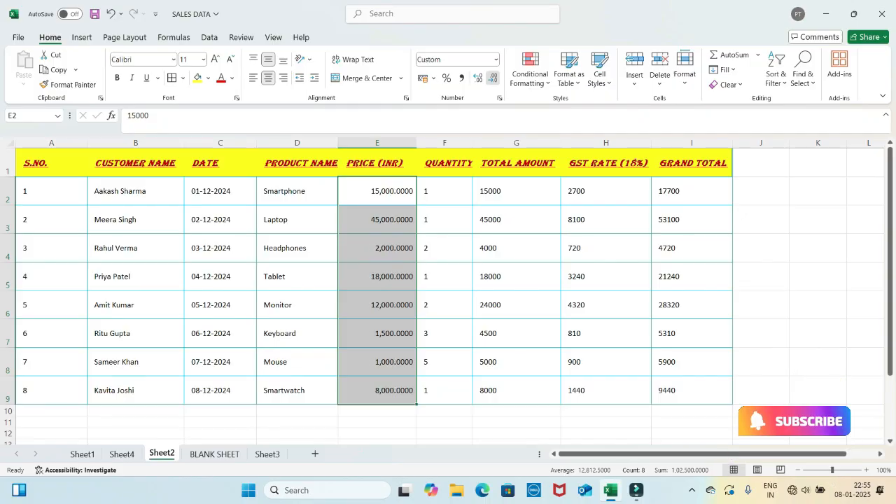
click(494, 78)
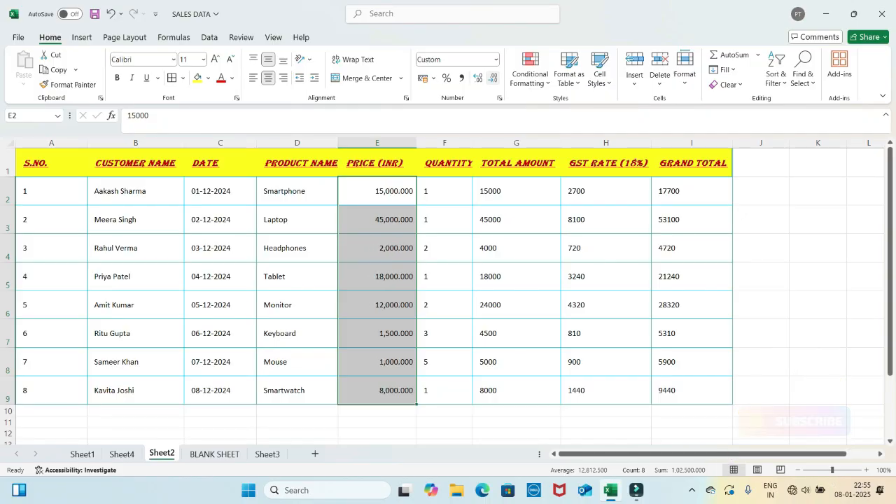
click(493, 78)
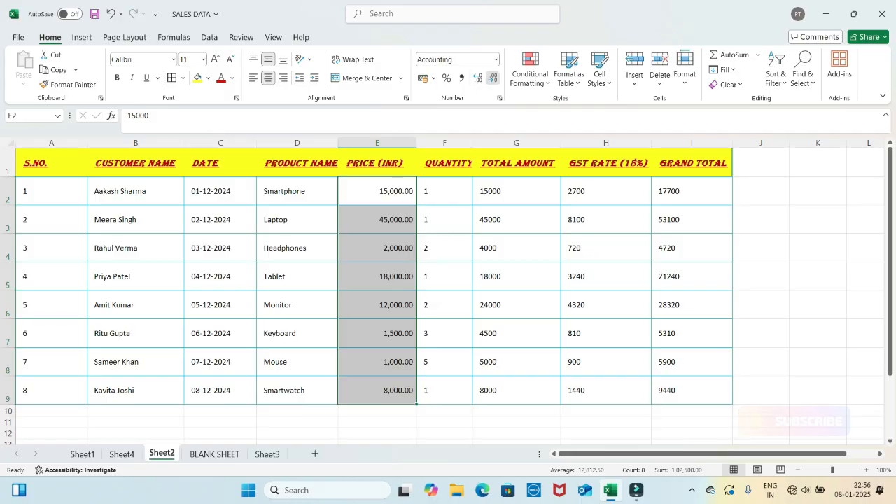
click(494, 79)
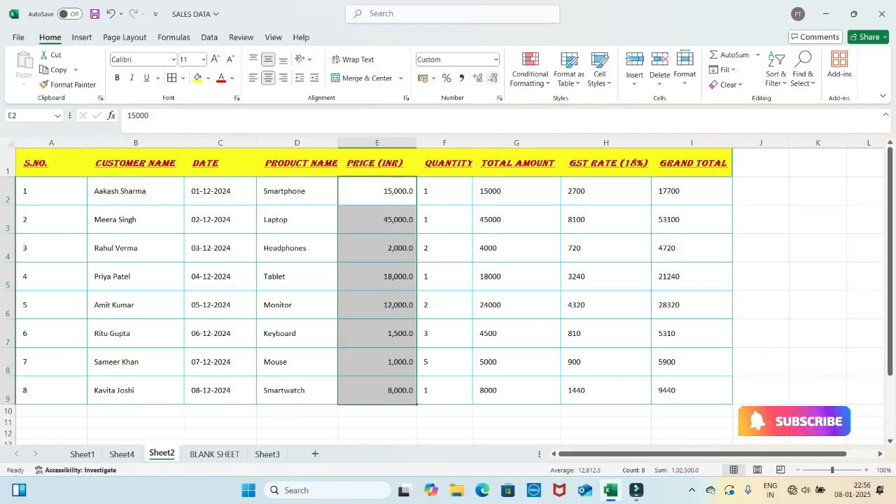
click(493, 79)
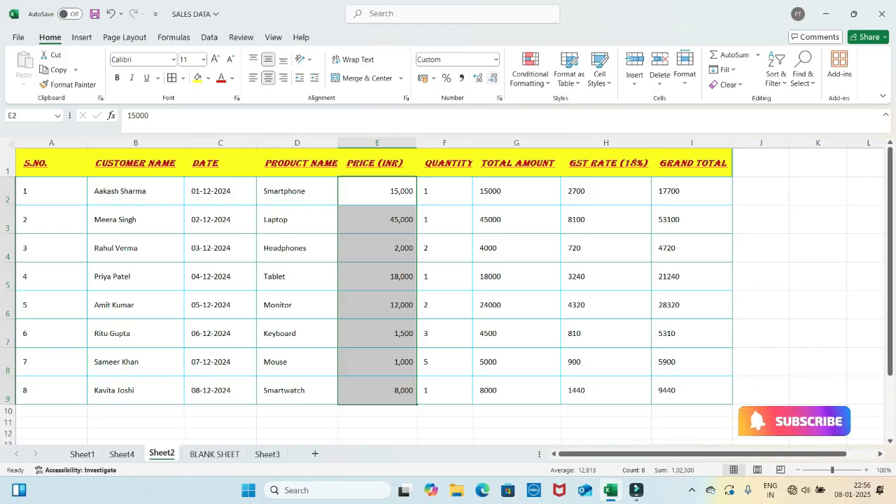
click(478, 78)
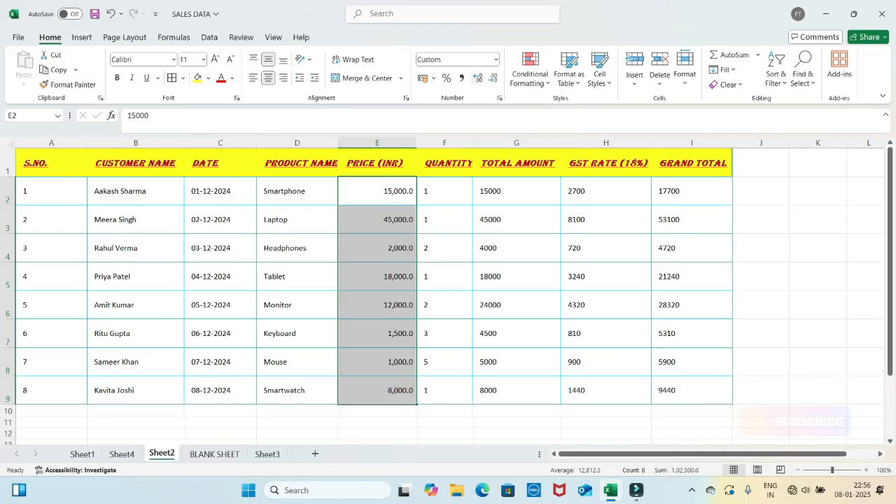
click(477, 78)
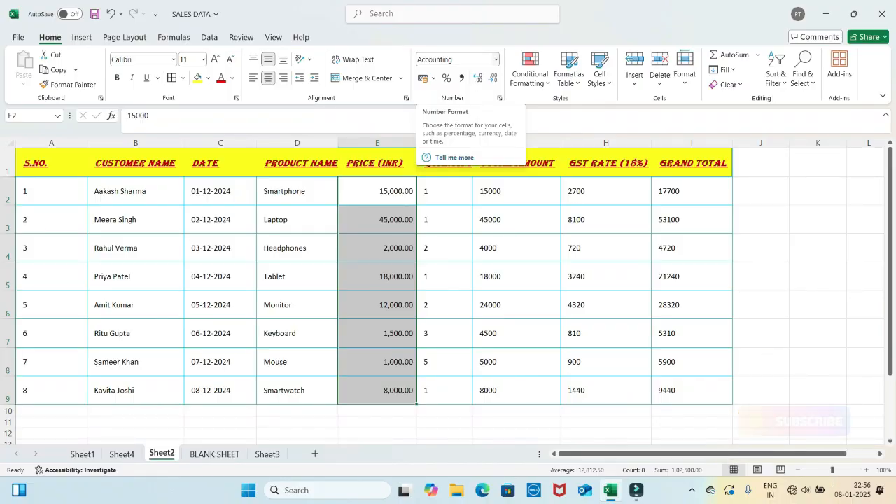
Step: Examine the number formats offered for the product name in cell D2 without applying one
click(297, 191)
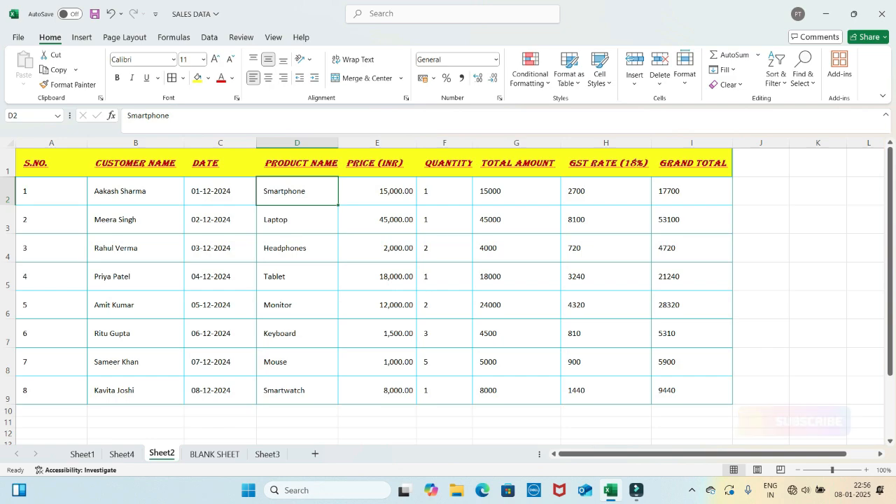
click(497, 60)
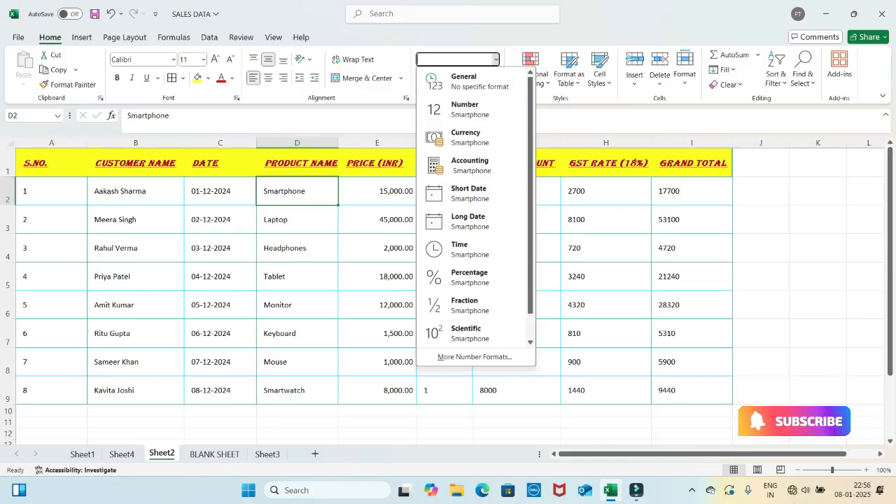
click(692, 191)
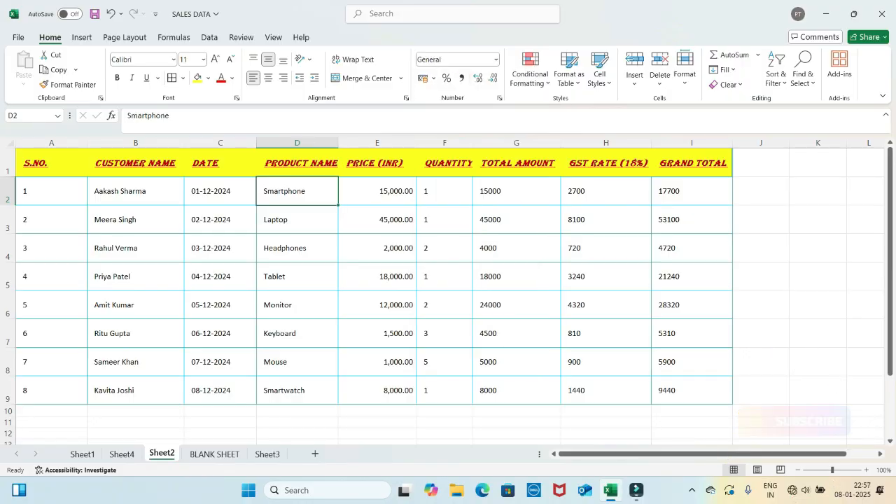
Step: Apply the Number format to the grand total in cell I2
click(692, 191)
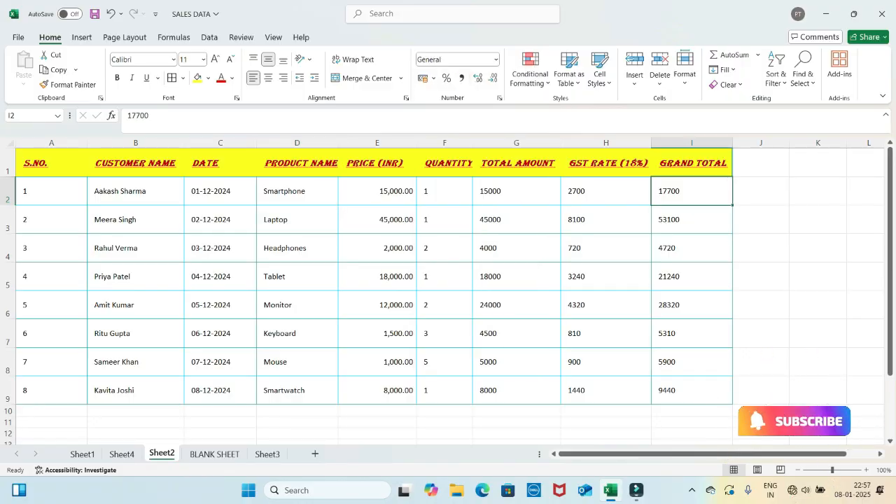
click(496, 60)
click(466, 114)
Step: Check the number format assigned to price cell E2, product cell D3 and date cell C3
click(377, 191)
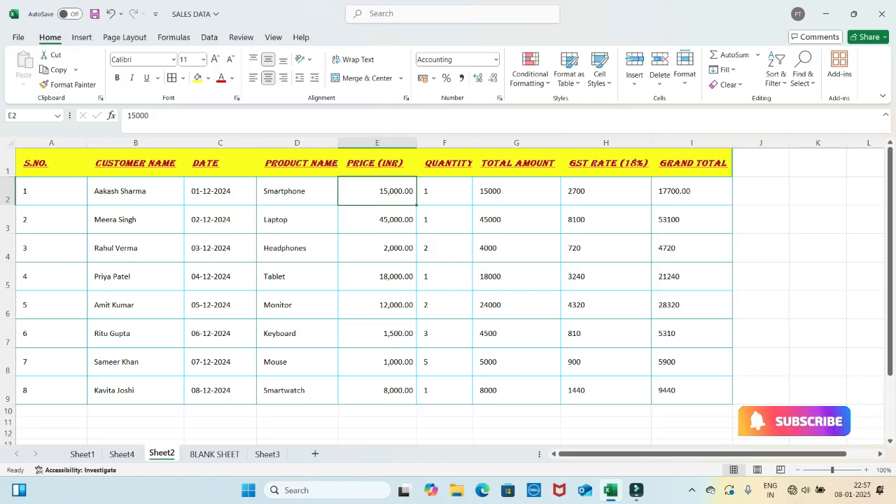
click(296, 220)
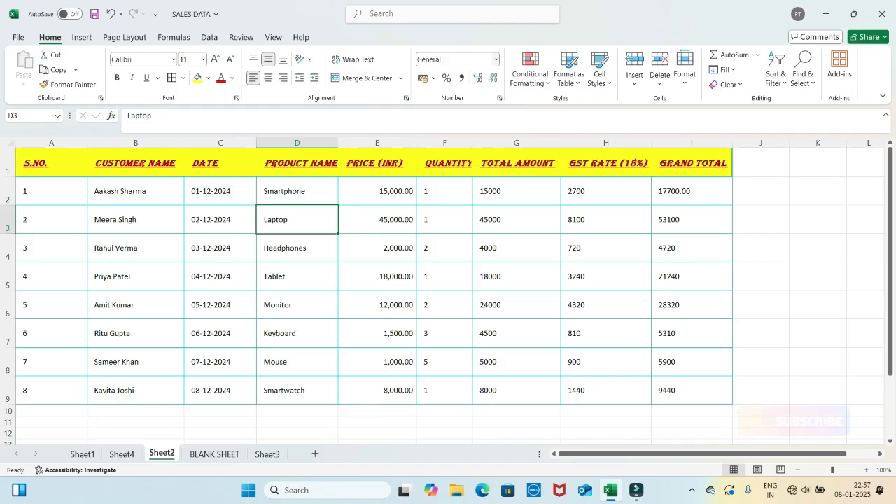
click(496, 59)
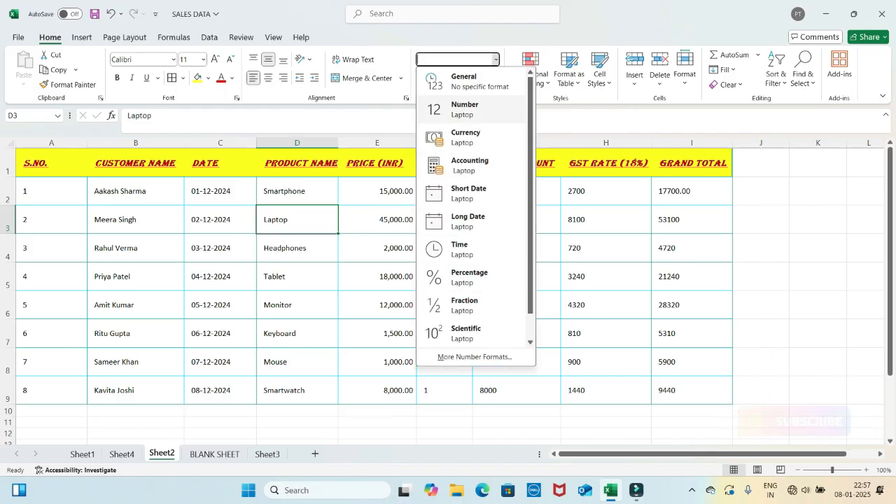
click(220, 220)
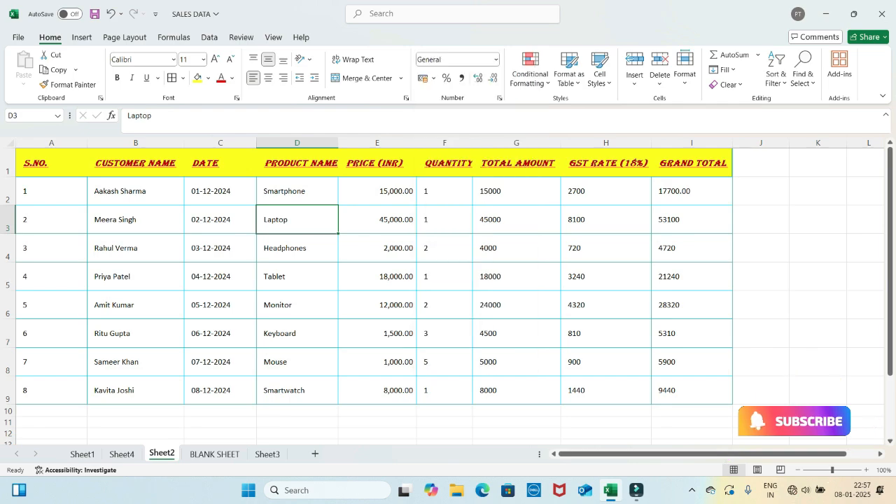
click(220, 220)
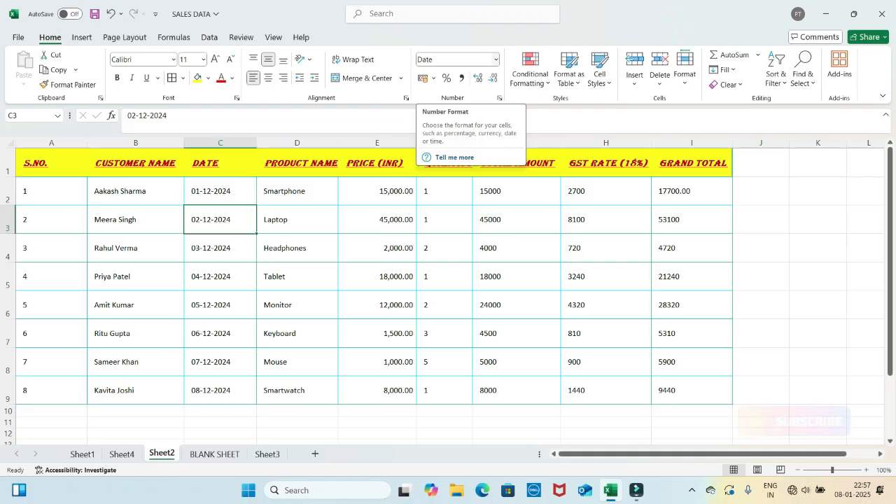
Step: Apply the Long Date format to the date in cell C3
click(495, 59)
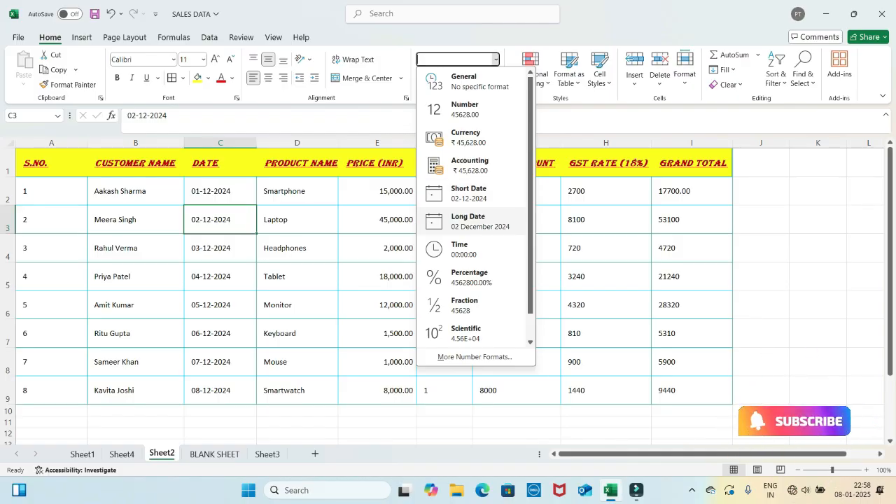
click(468, 221)
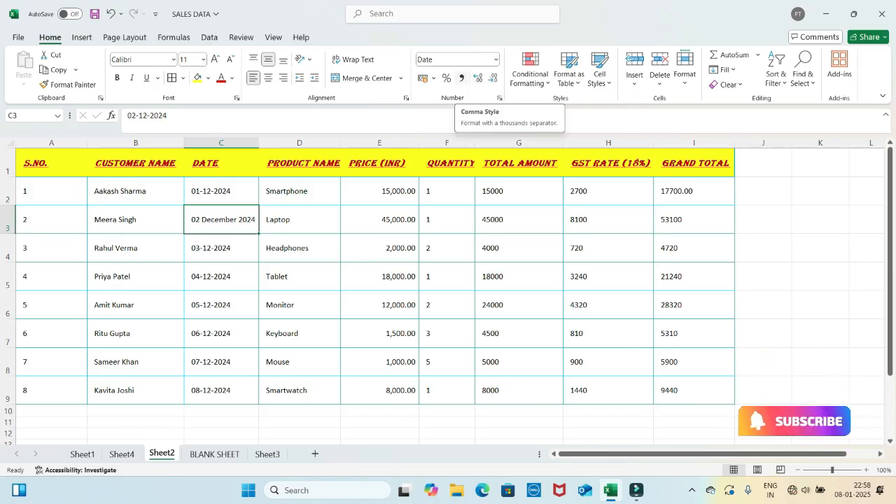
click(496, 59)
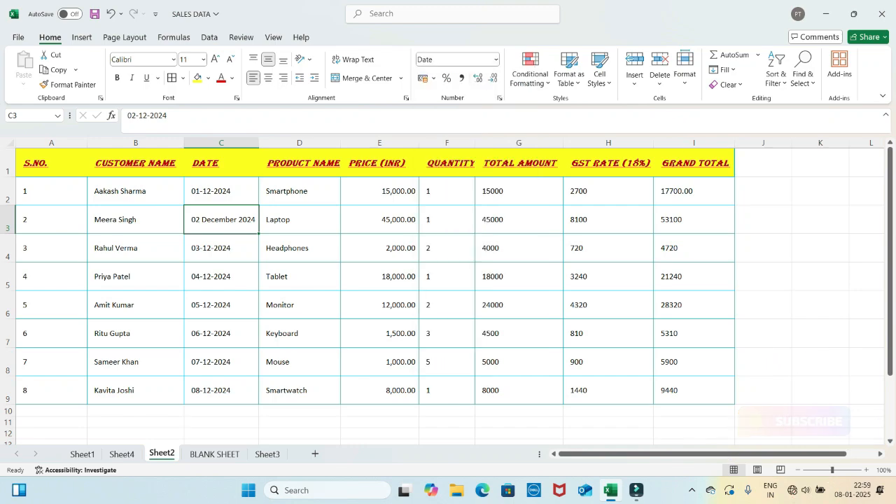
Step: Replace the GST values in H2:H9 with 50, 70, 80, 56, 89, 88, 87 and 86
click(608, 191)
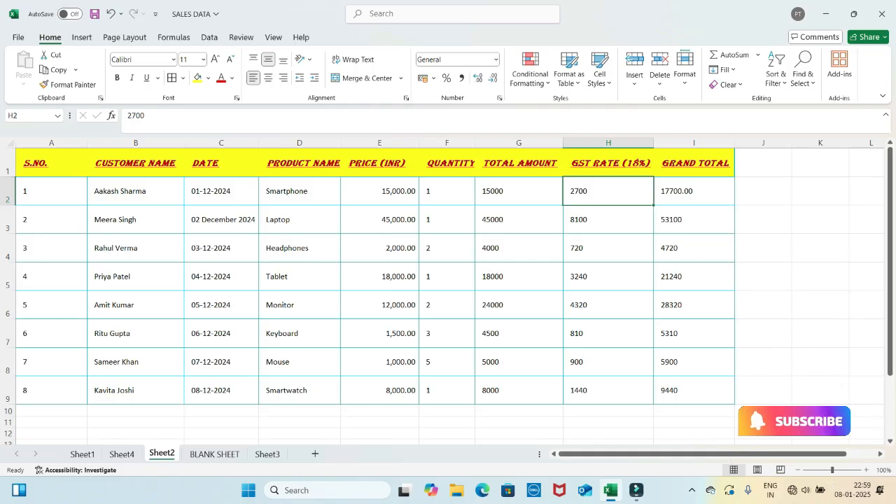
text(5)
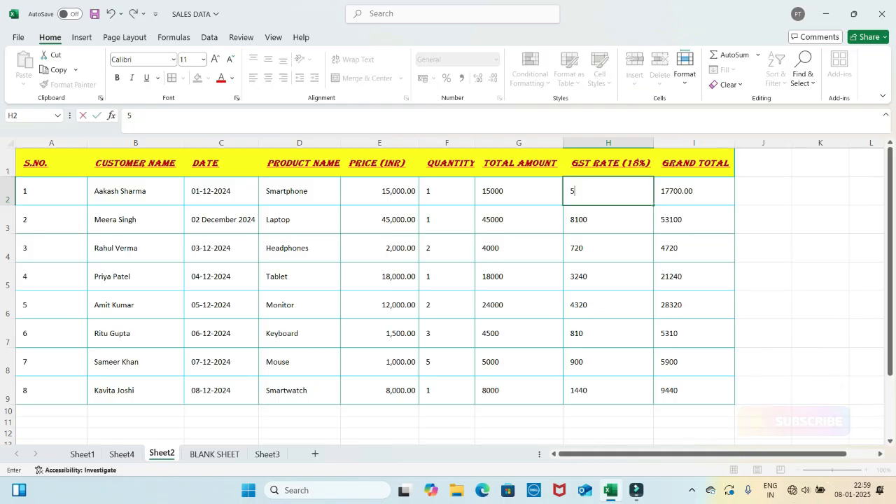
text(0)
key(Return)
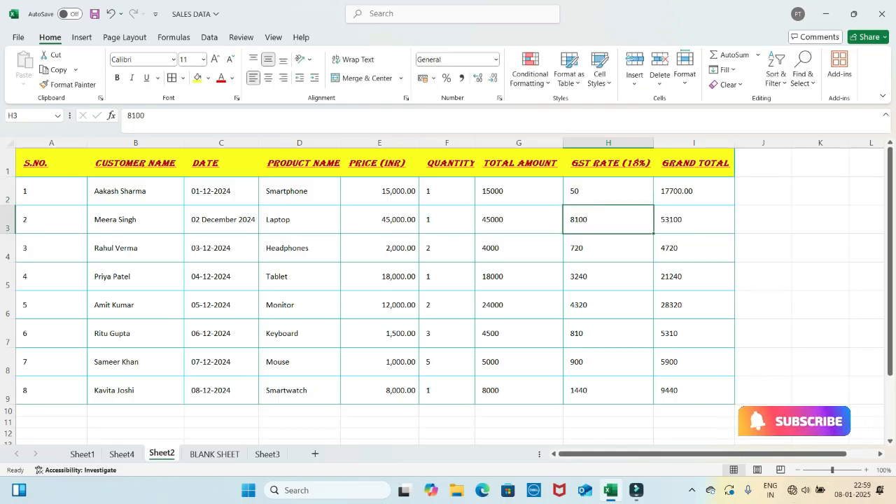
text(70)
key(Return)
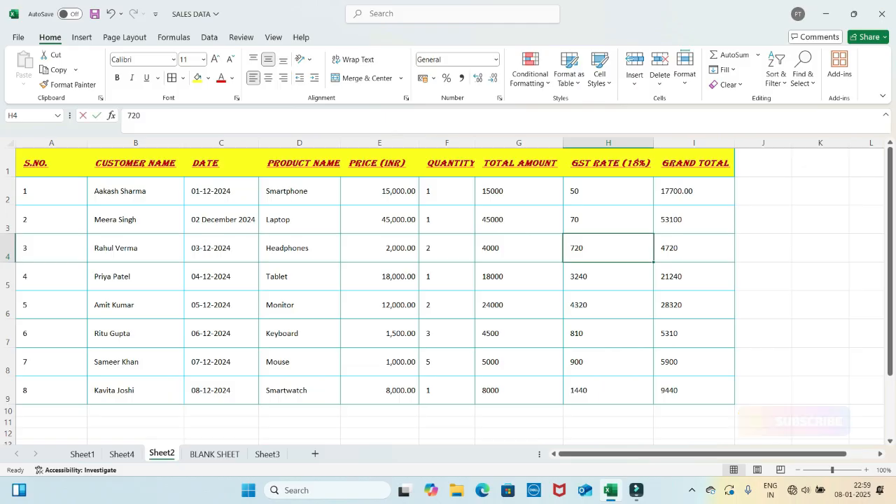
text(80)
key(Return)
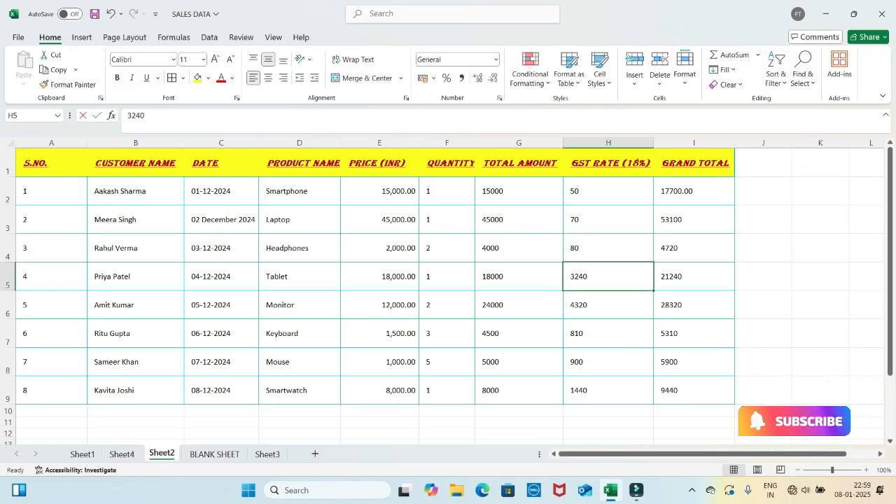
text(56)
key(Return)
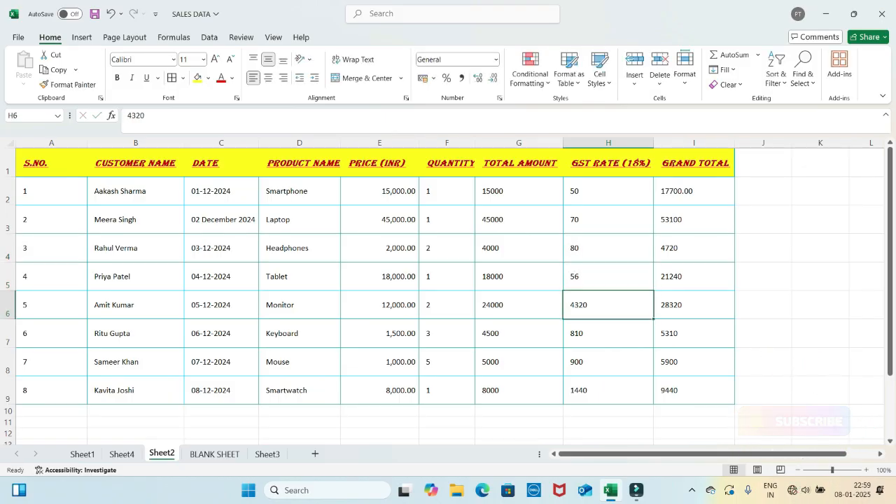
text(89)
key(Return)
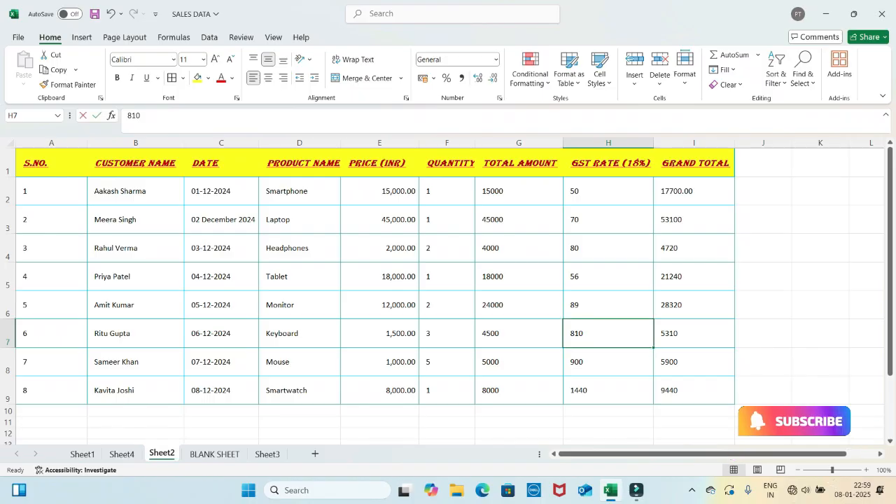
text(88)
key(Return)
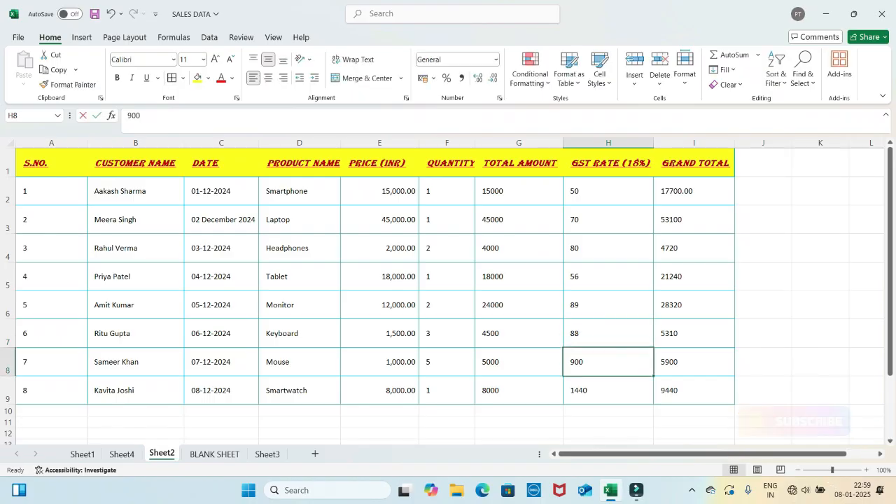
text(87)
key(Return)
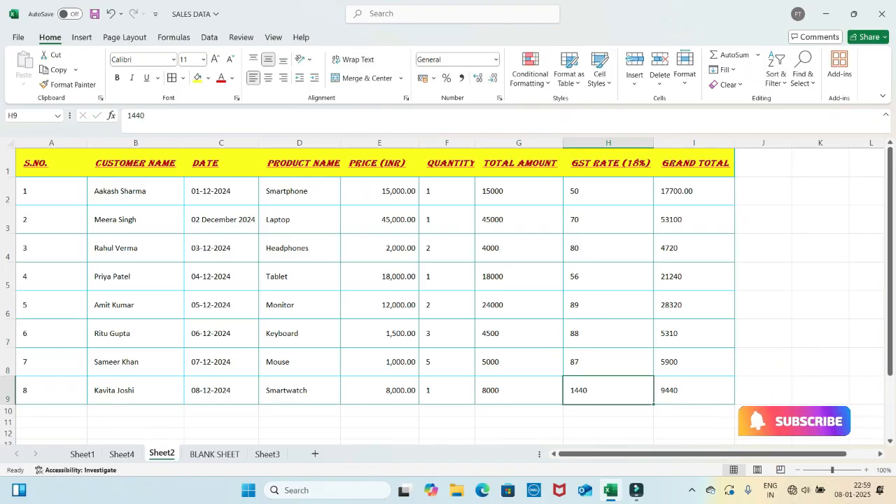
text(86)
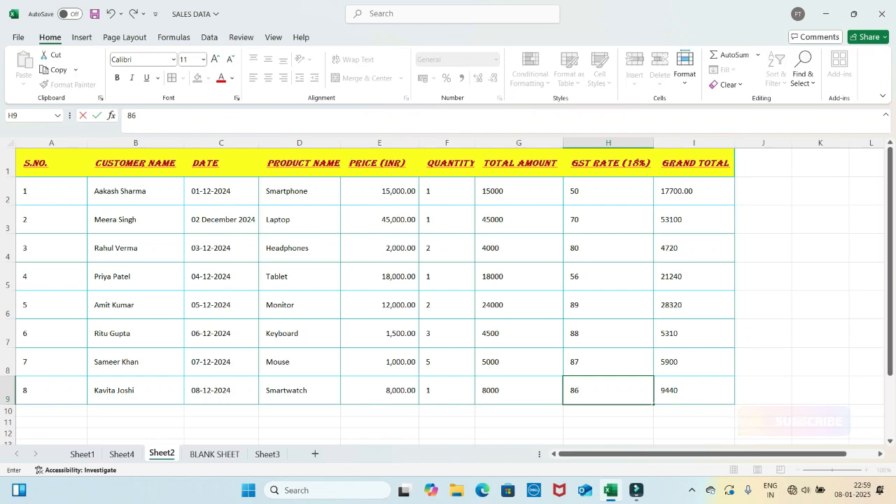
Step: Apply the Percentage number format to the GST values in H2:H9
click(607, 191)
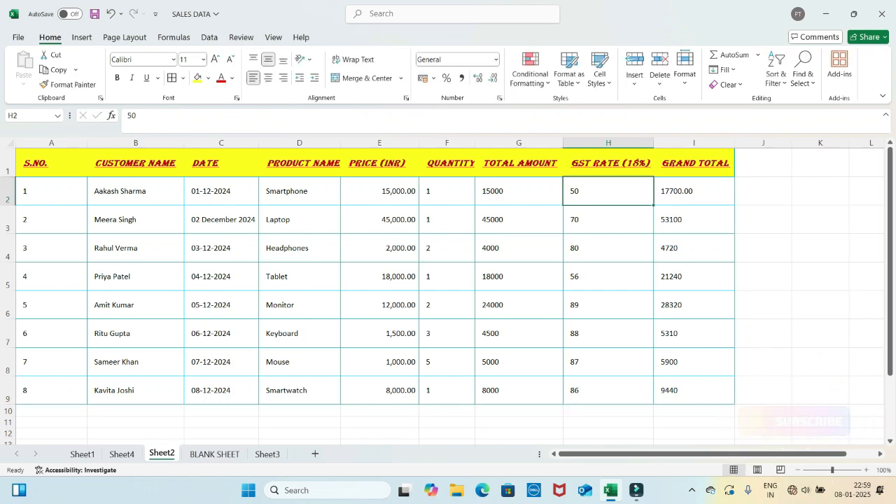
drag(607, 191, 608, 390)
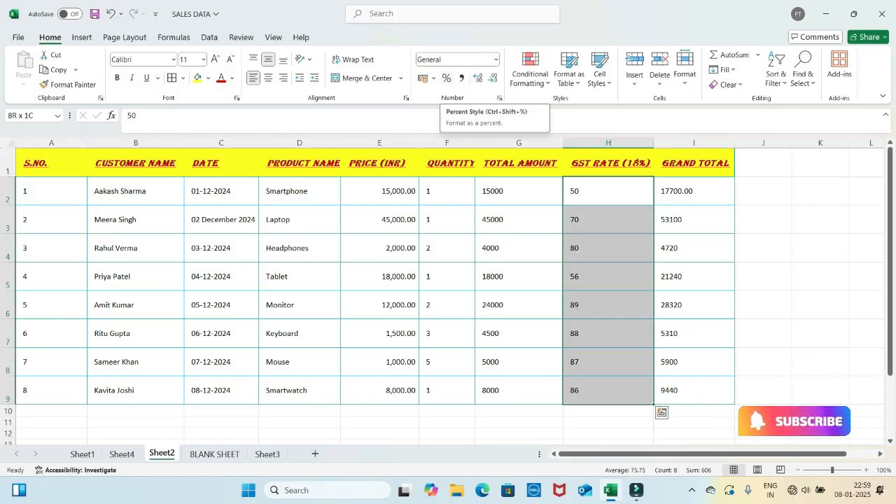
click(496, 60)
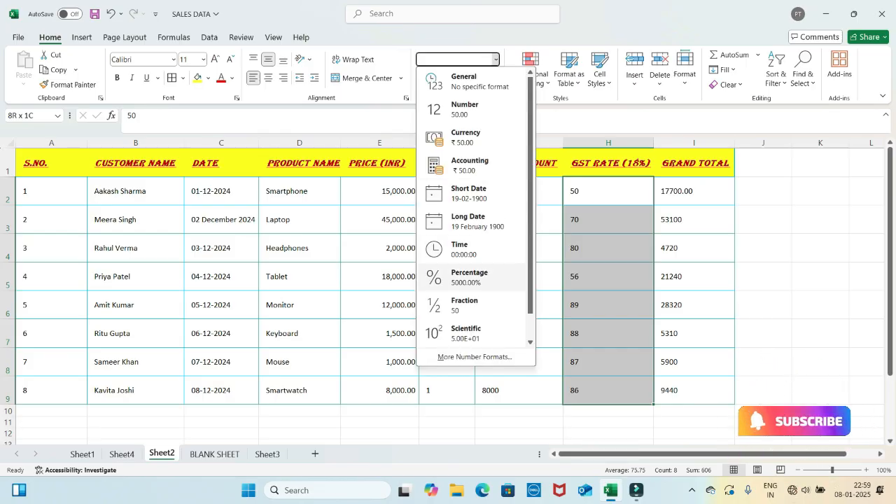
click(469, 277)
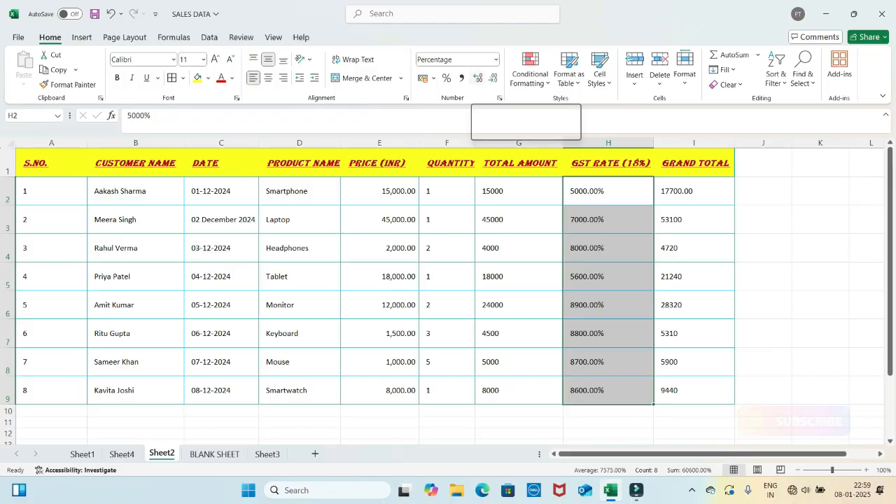
Step: Add a decimal place to the percentages in H2:H9, and reduce their decimals to none
click(478, 77)
click(493, 77)
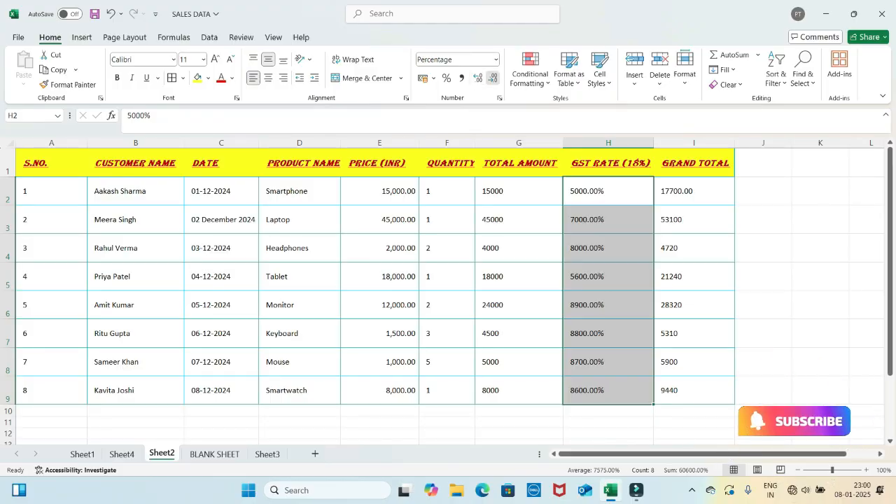
click(493, 78)
click(493, 78)
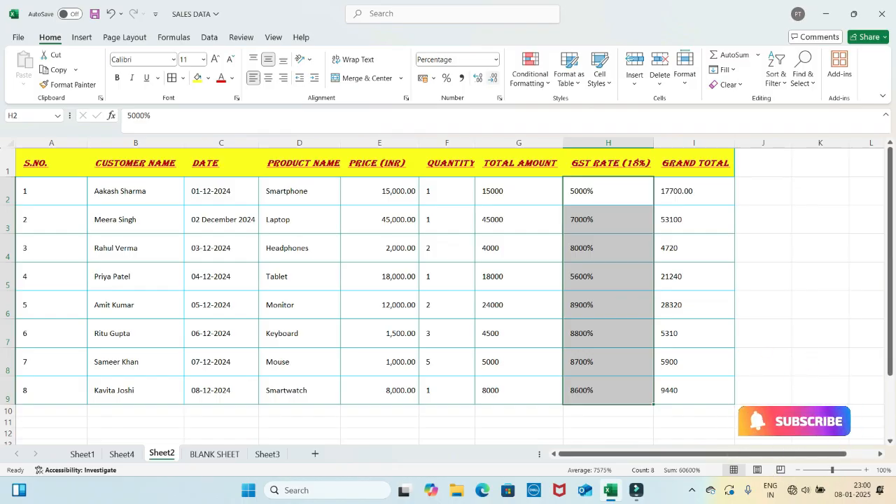
Step: Undo the decimal changes and the Percentage format on the GST values in H2:H9
key(ctrl+q)
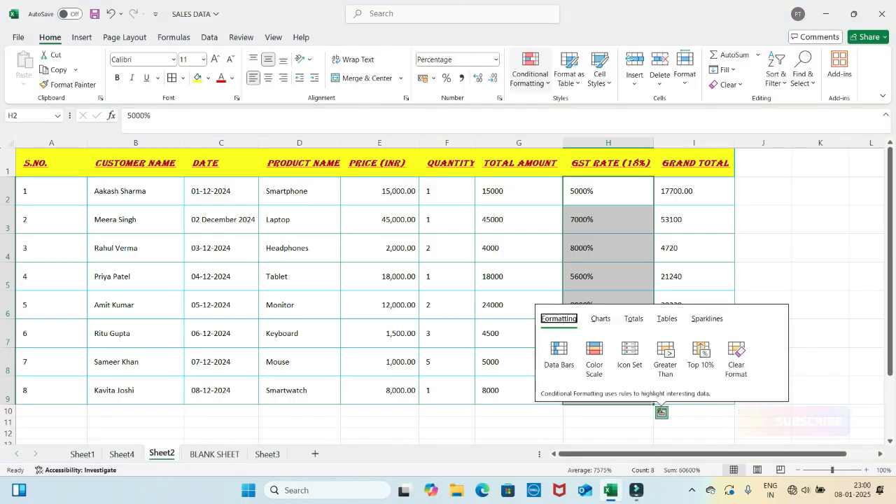
click(608, 192)
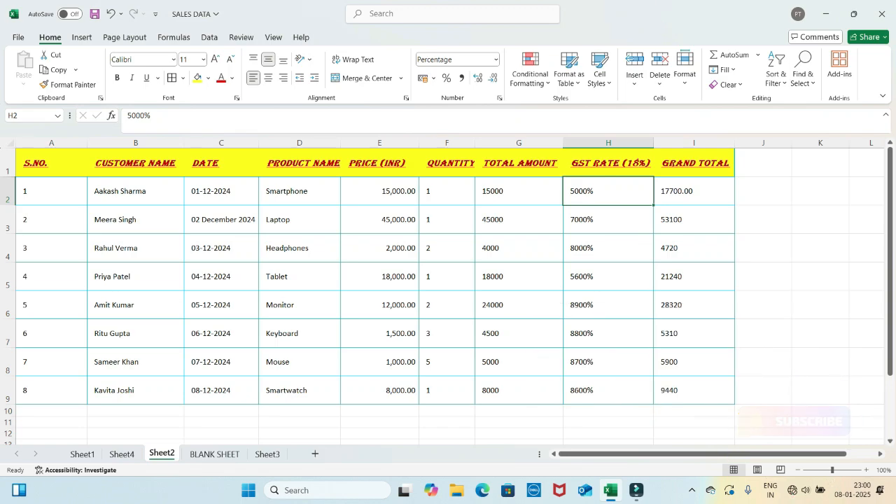
key(ctrl+z)
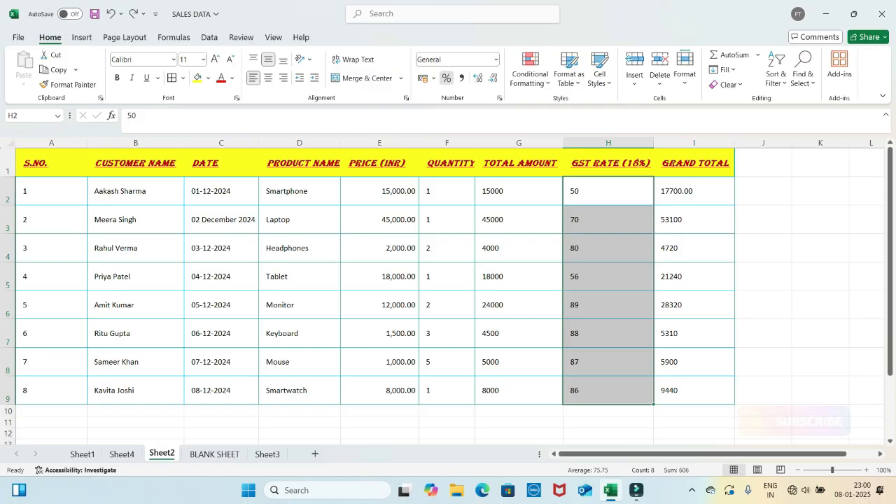
Step: Apply Percent Style to the GST values in H2:H9 and increase them to one decimal place
click(446, 78)
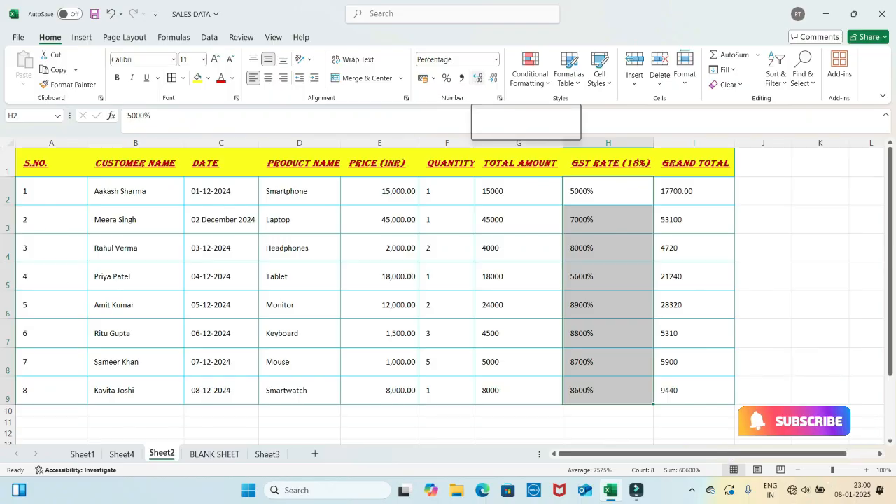
click(478, 78)
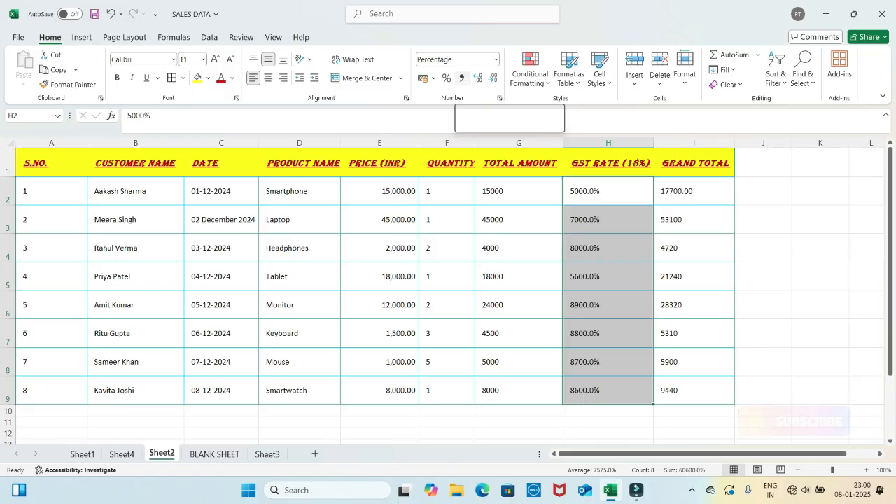
Step: Switch the GST values in H2:H9 to Comma Style and back to Percent Style
click(461, 78)
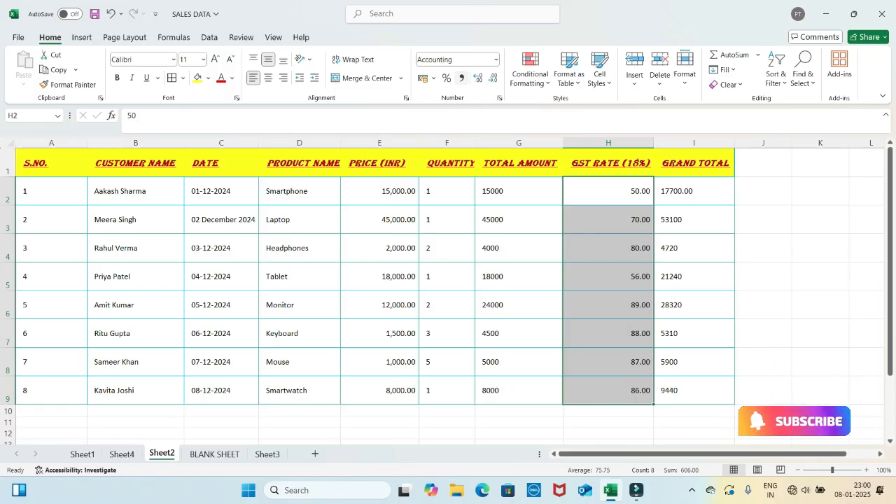
click(446, 78)
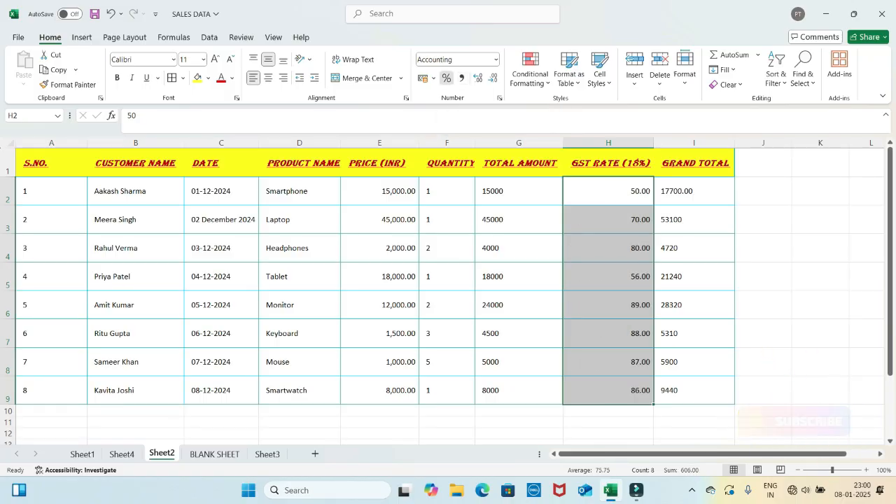